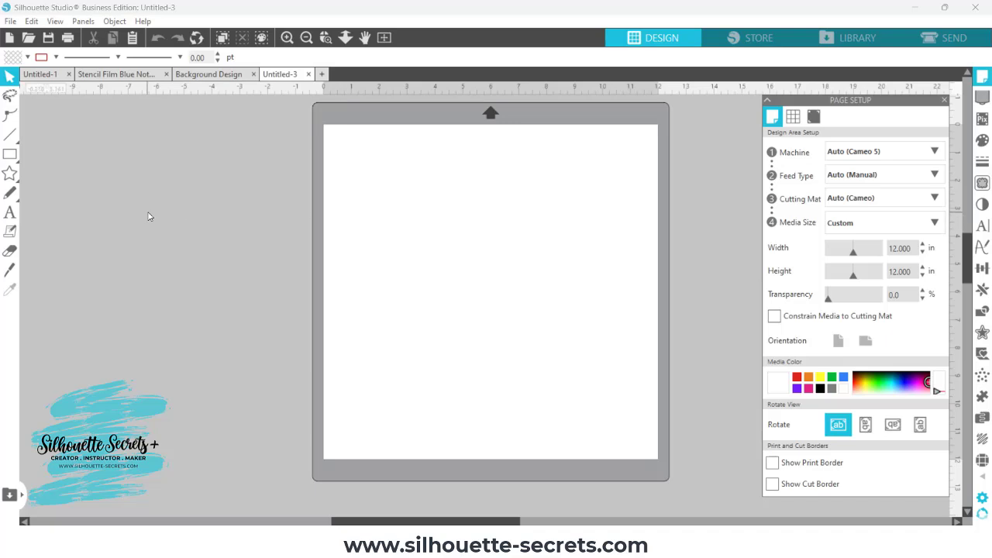
# Add a text object with a joined two-part sample first name to the upper middle of the page.
pyautogui.click(10, 214)
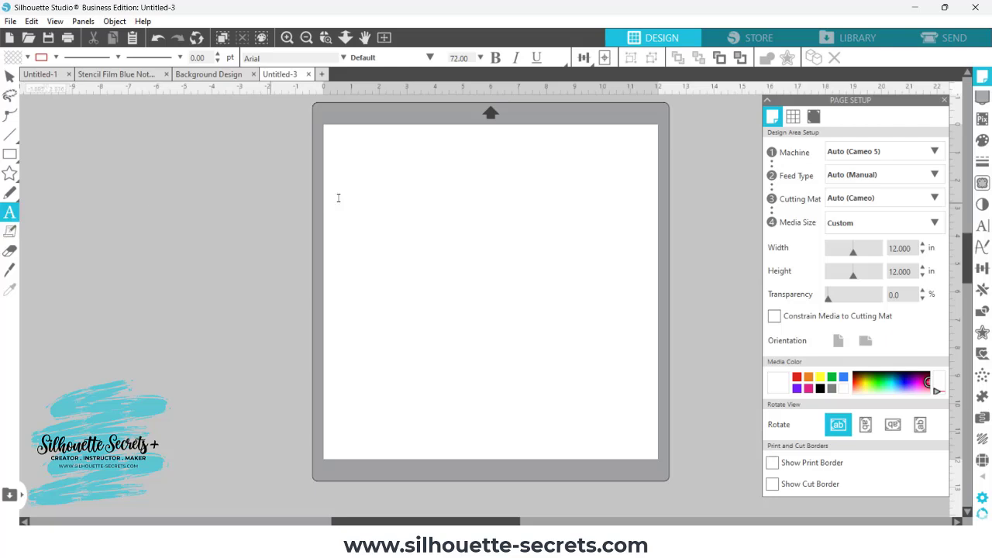
pyautogui.click(405, 239)
pyautogui.write('EllyMae')
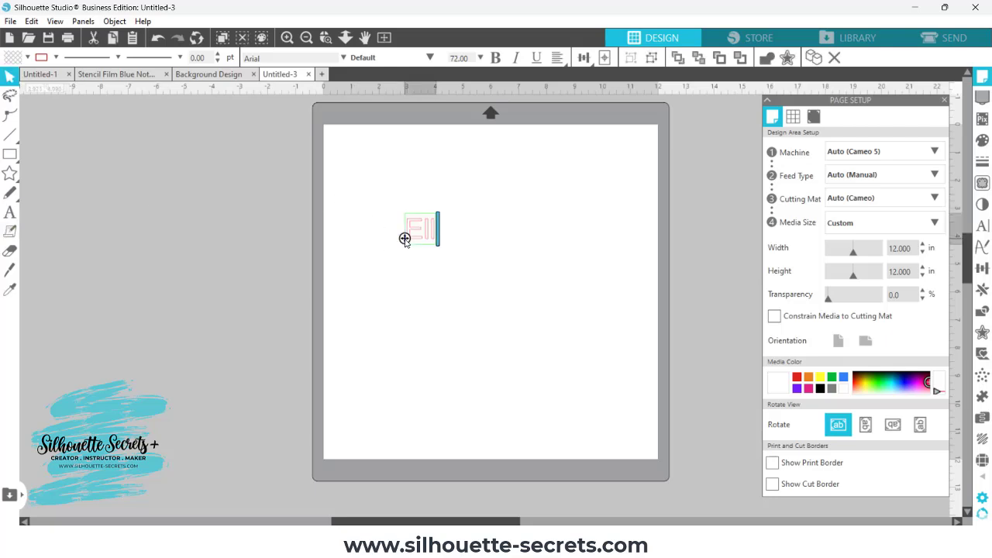
pyautogui.click(474, 274)
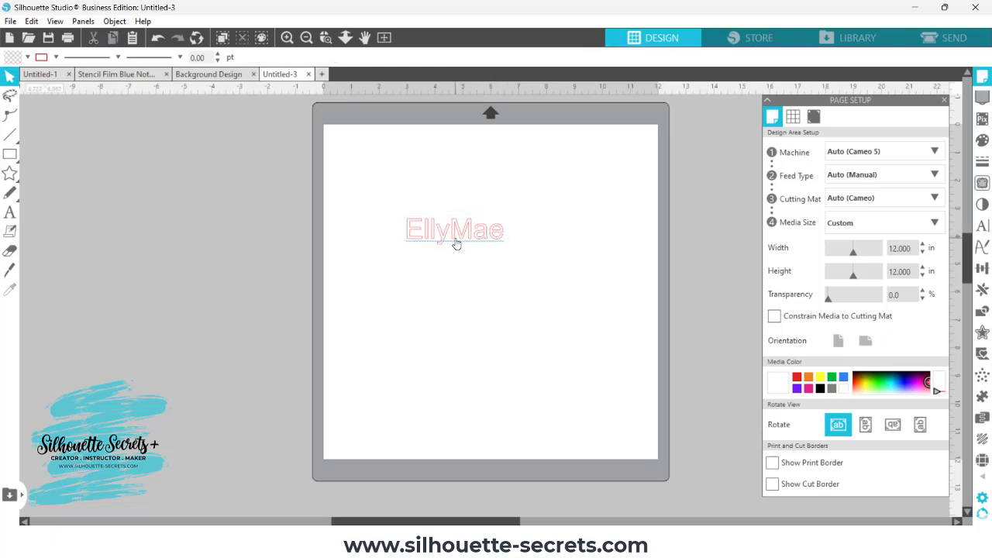
# Fill the text with black, enlarge it to about 6.9 in wide and reposition it within the page.
pyautogui.click(455, 244)
pyautogui.click(27, 57)
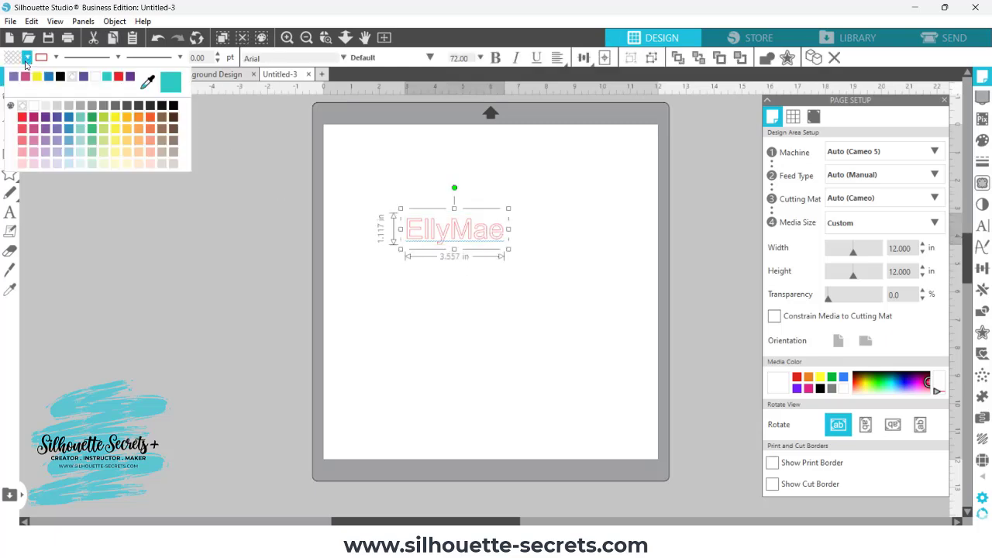
pyautogui.click(60, 78)
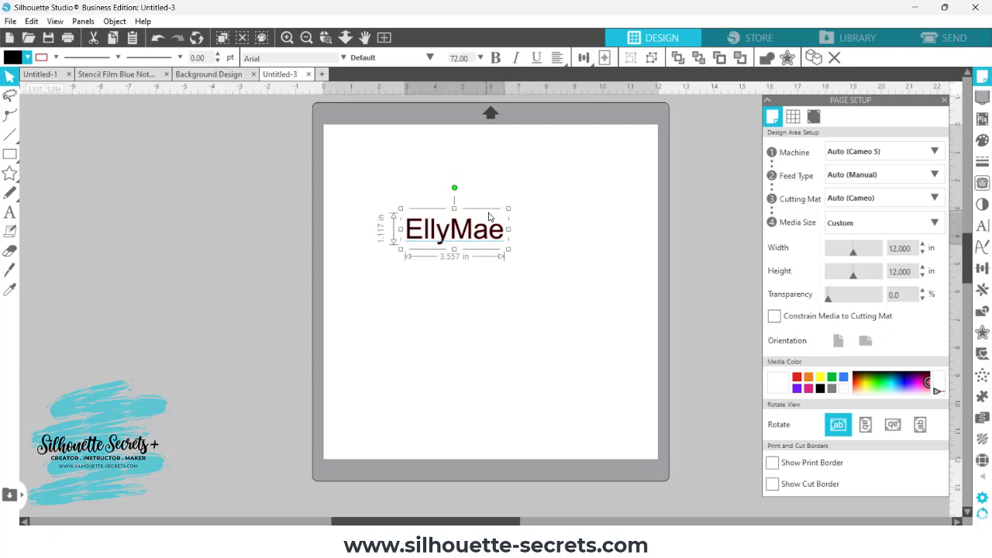
pyautogui.moveTo(507, 249); pyautogui.dragTo(598, 288)
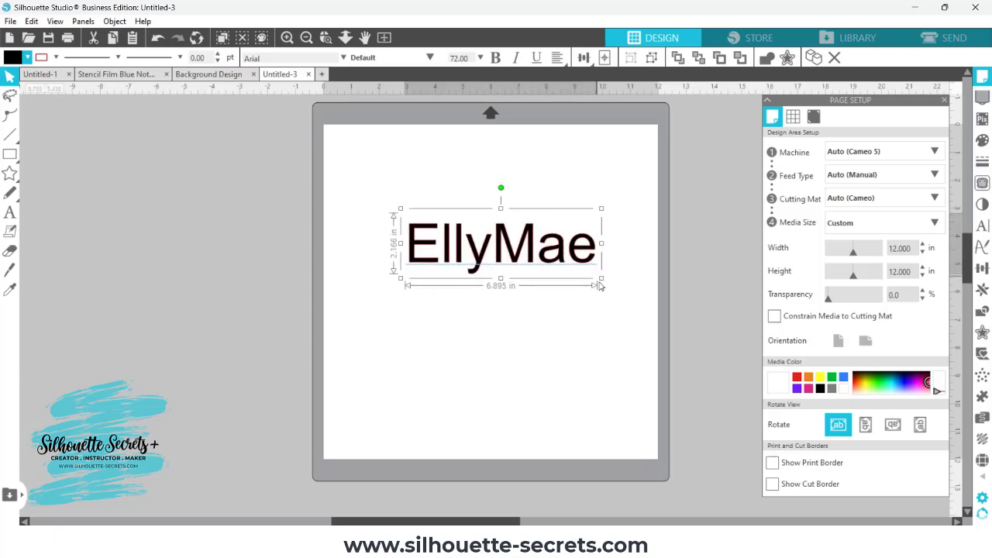
pyautogui.moveTo(565, 256); pyautogui.dragTo(545, 243)
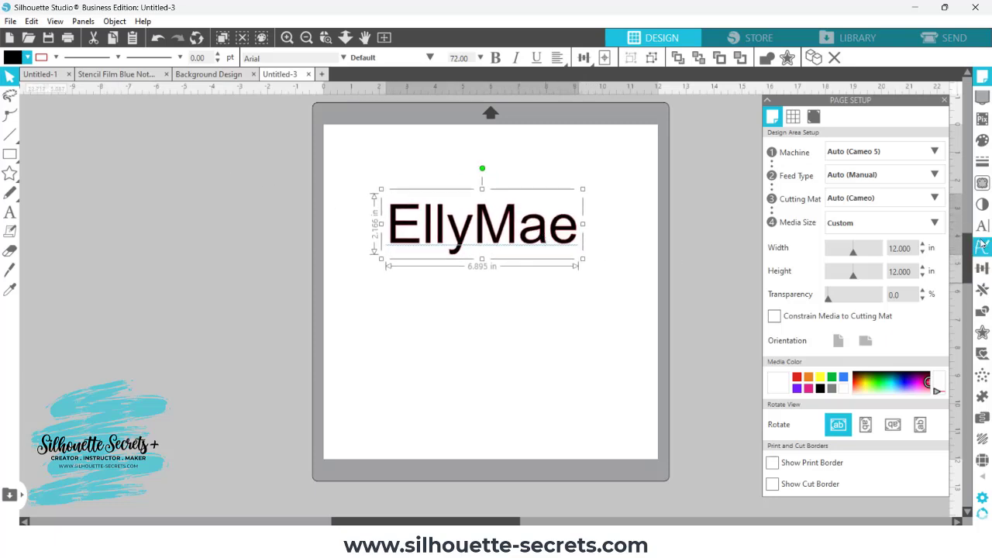
# Change the text's font to Astonia.
pyautogui.click(982, 227)
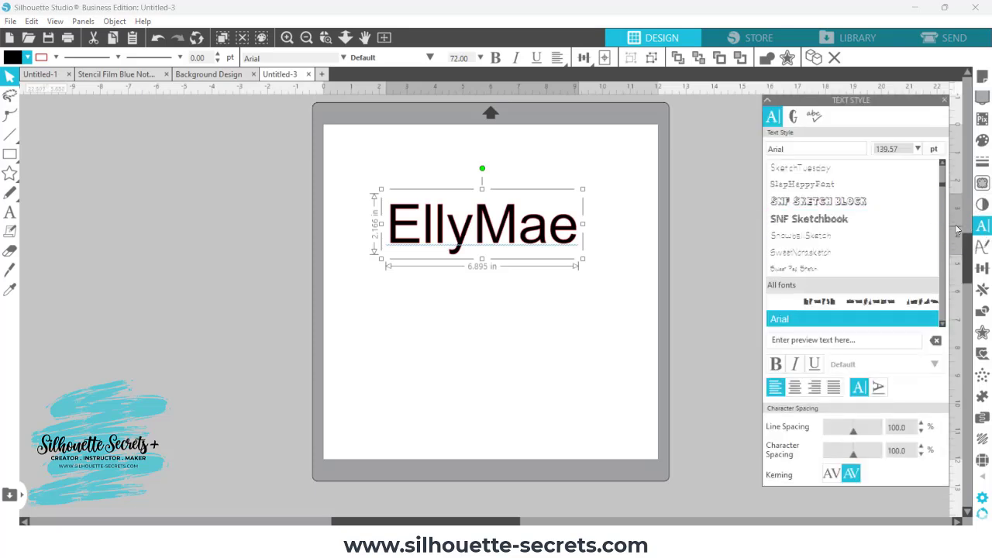
pyautogui.moveTo(943, 188); pyautogui.dragTo(944, 170)
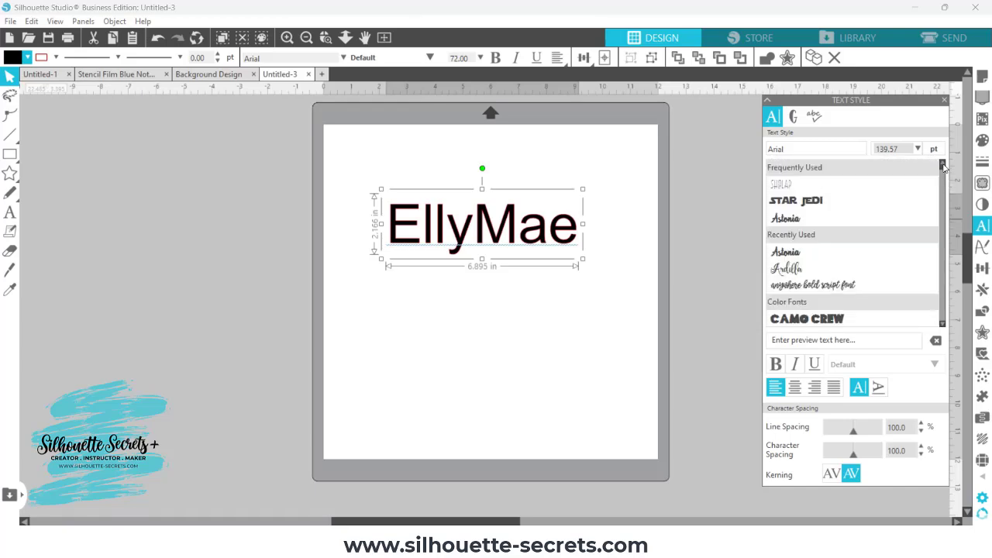
pyautogui.click(789, 221)
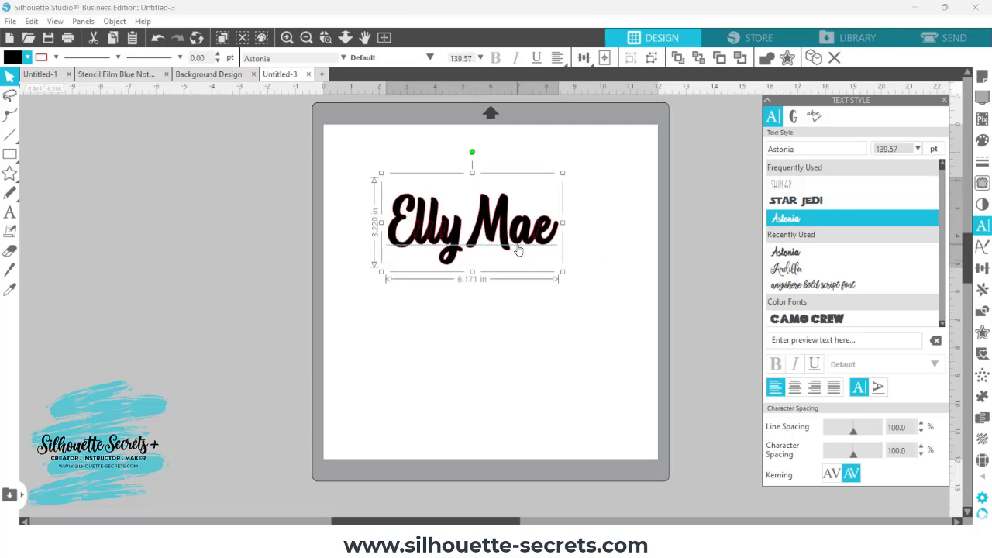
# Keep a duplicate of the text off the mat and weld the copy on the page.
pyautogui.moveTo(505, 225); pyautogui.dragTo(176, 176)
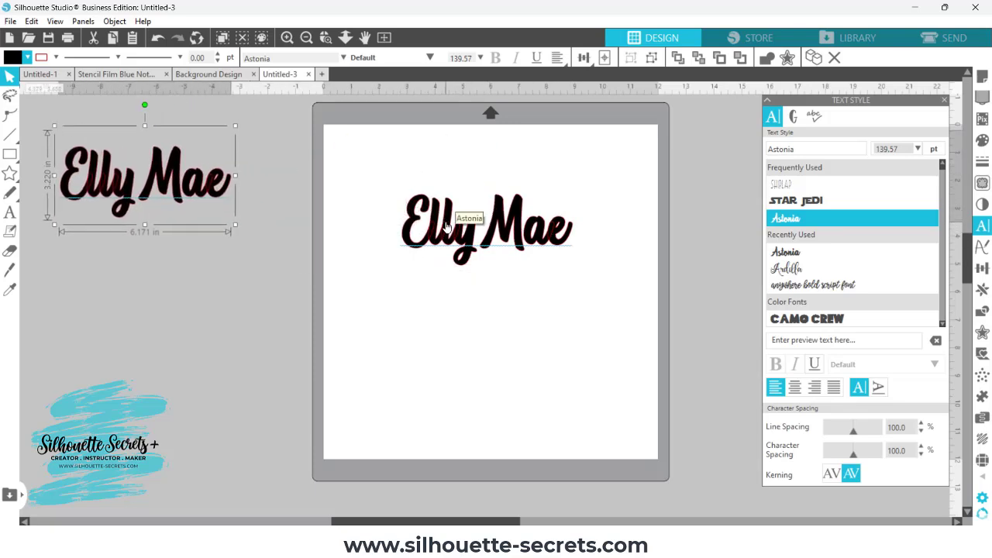
pyautogui.rightClick(447, 226)
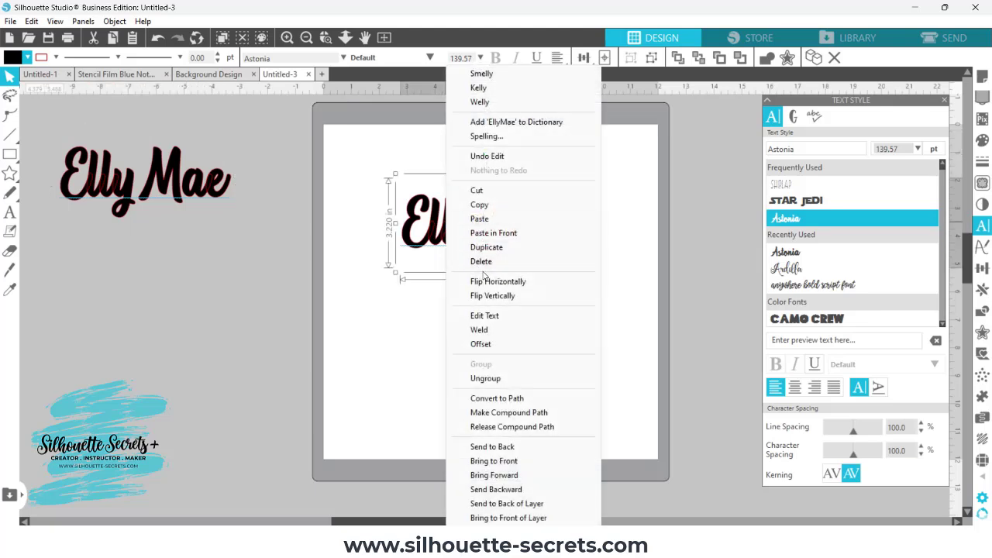
pyautogui.click(488, 330)
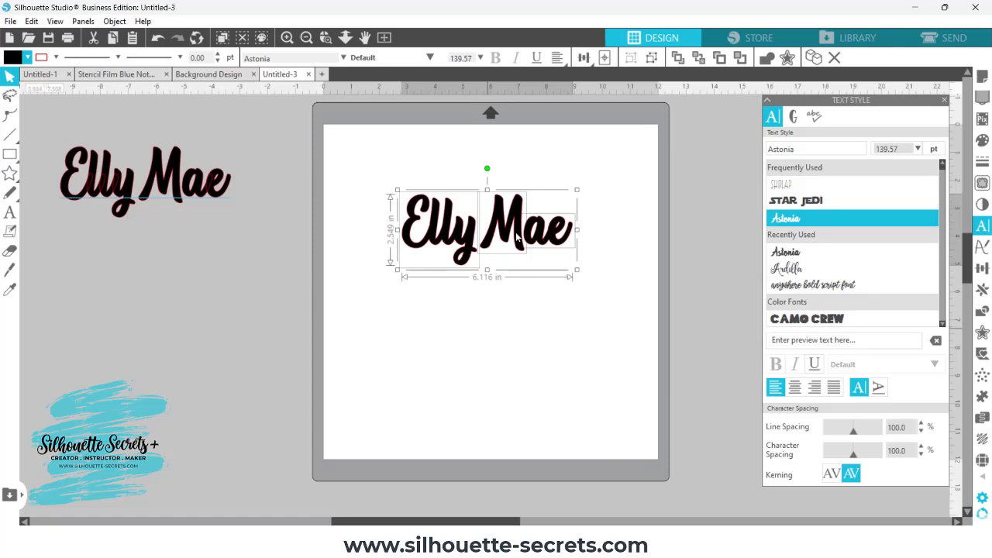
# Group the separate welded shapes of the name on the page.
pyautogui.press('Delete')
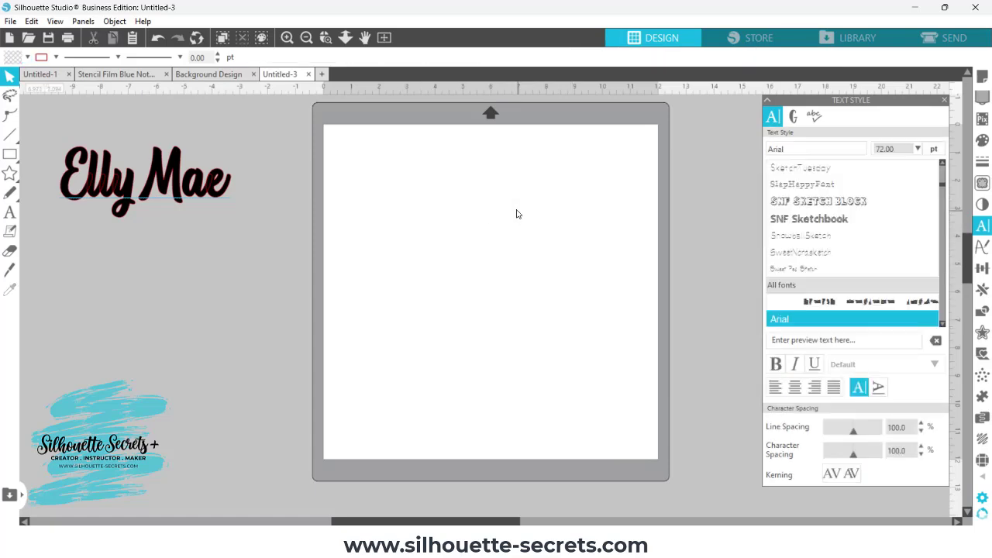
pyautogui.hotkey('ctrl', 'z')
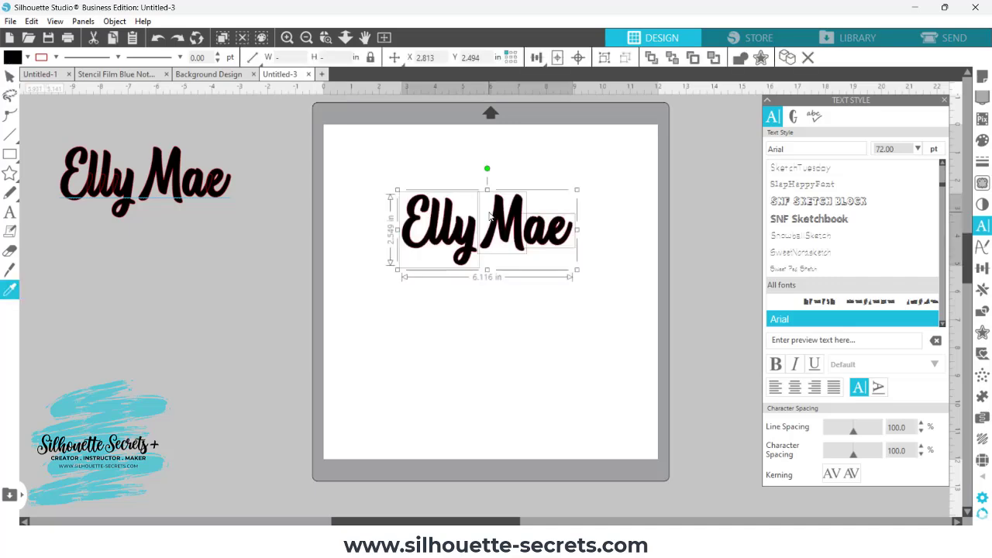
pyautogui.rightClick(515, 220)
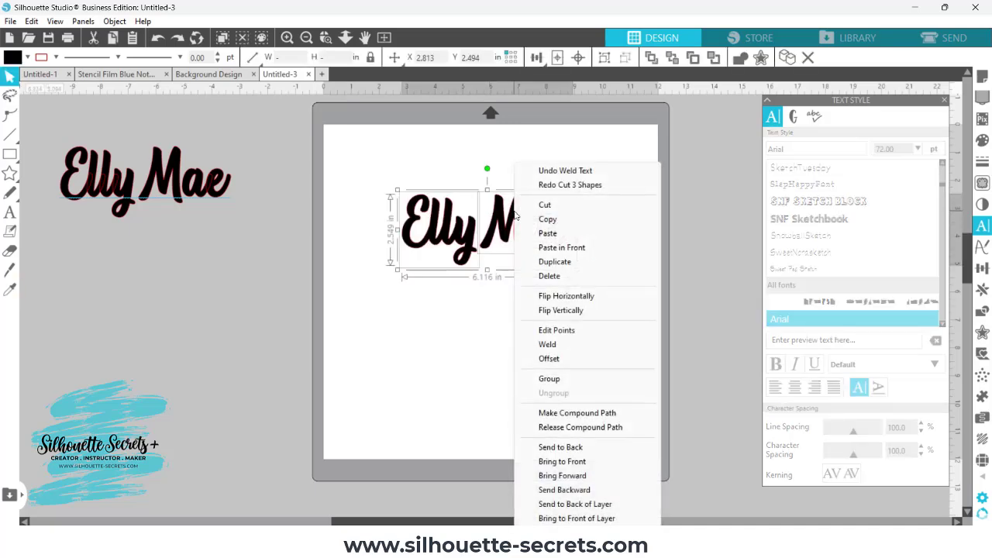
pyautogui.click(551, 379)
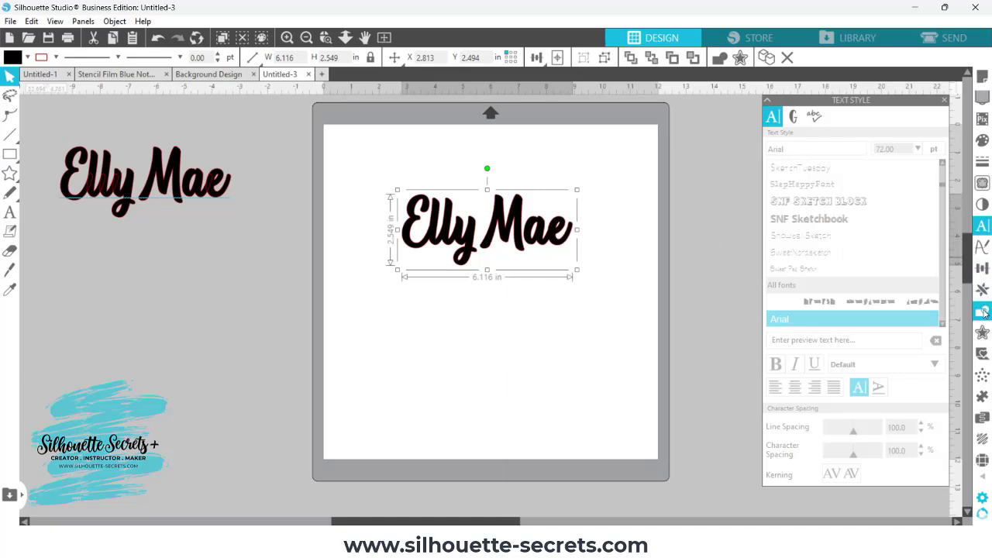
# Create two successive outer offsets with rounded corners around the welded name, each at a distance of 0.240 in.
pyautogui.click(982, 313)
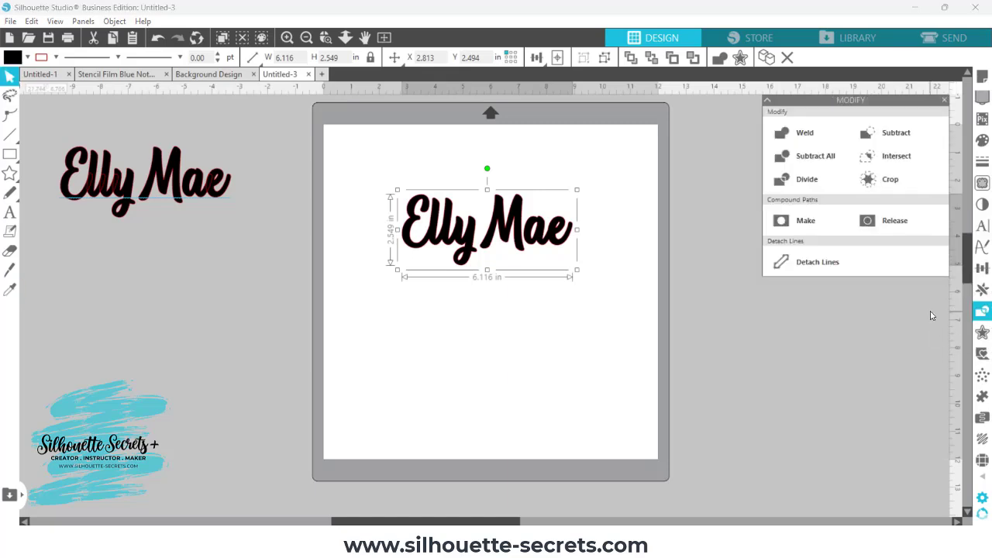
pyautogui.click(983, 334)
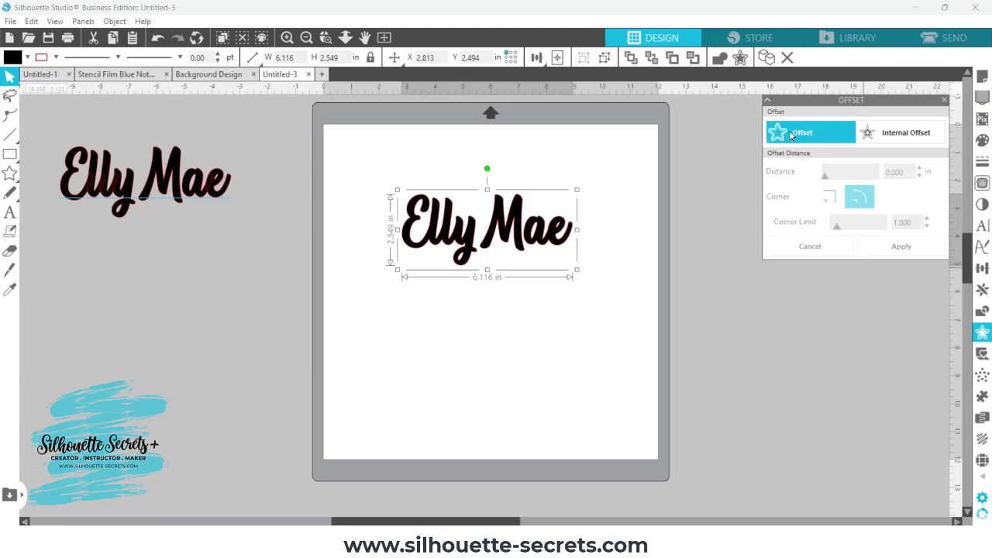
pyautogui.click(791, 134)
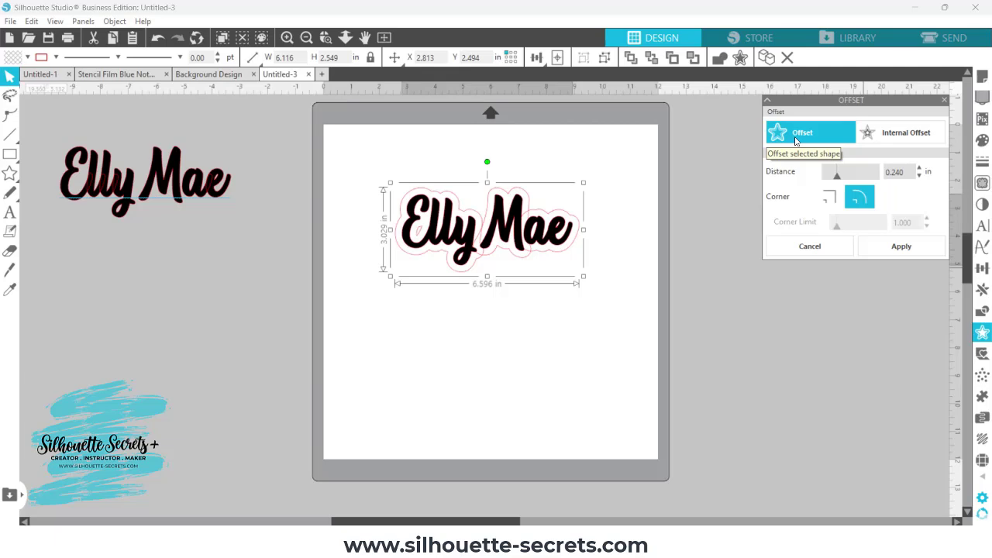
pyautogui.click(899, 248)
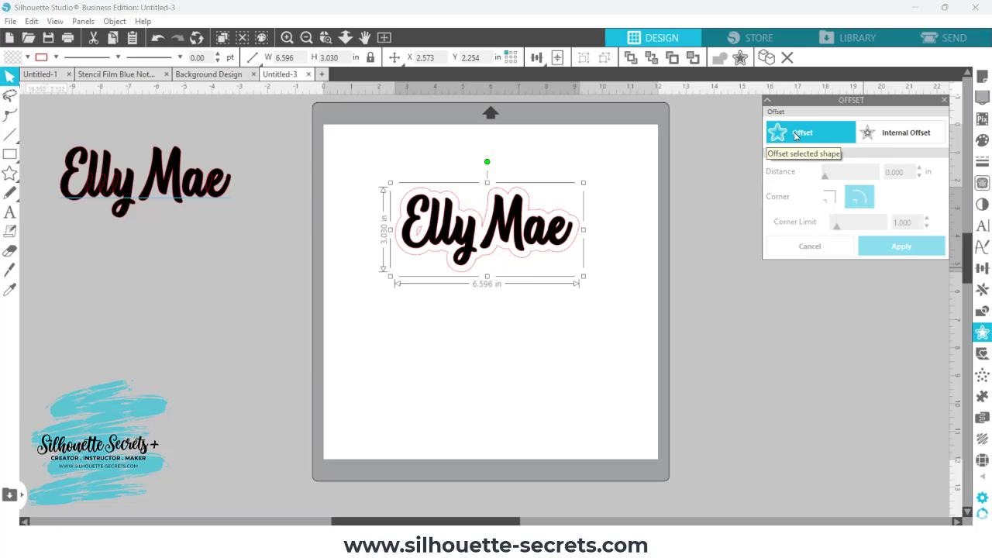
pyautogui.click(795, 135)
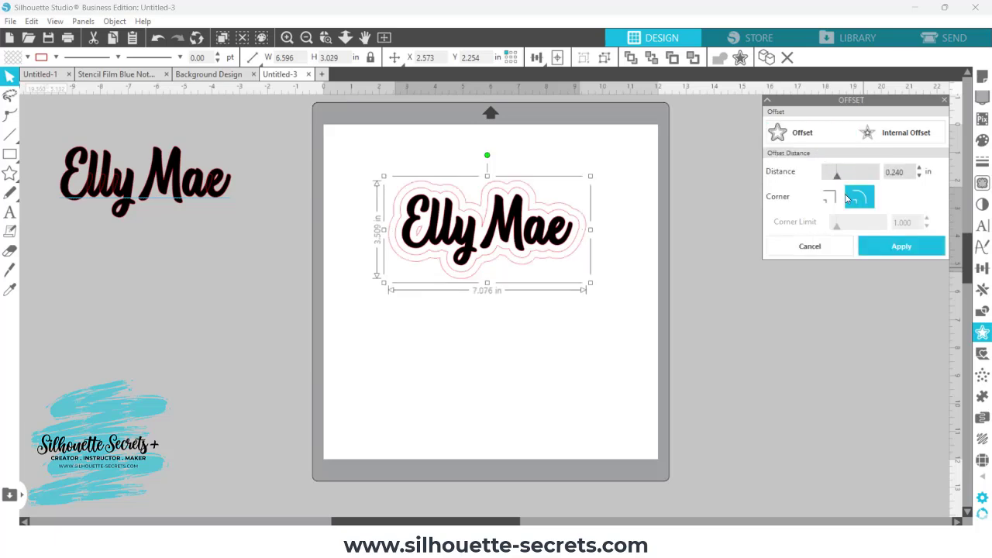
pyautogui.click(895, 248)
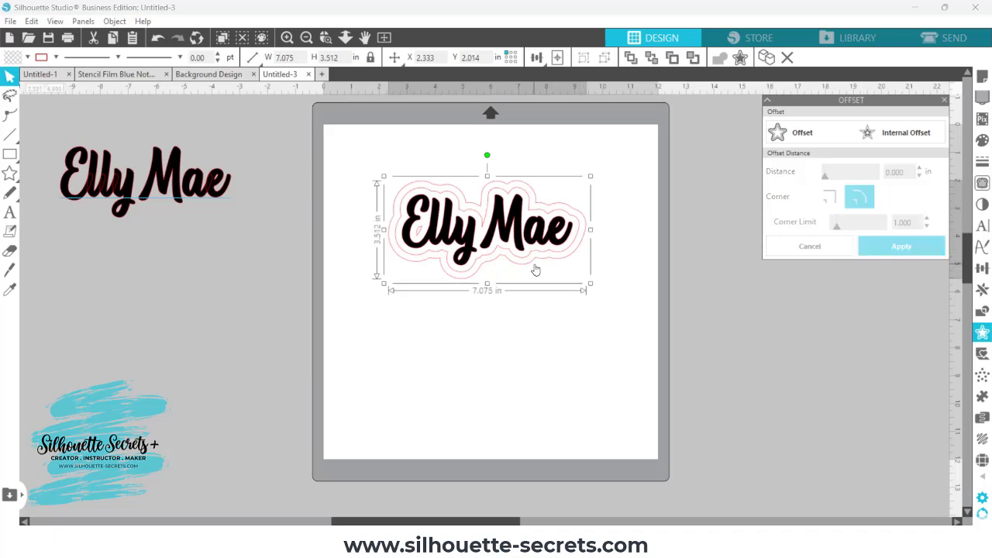
# Fill the inner offset shape around the welded name with dark purple.
pyautogui.click(428, 258)
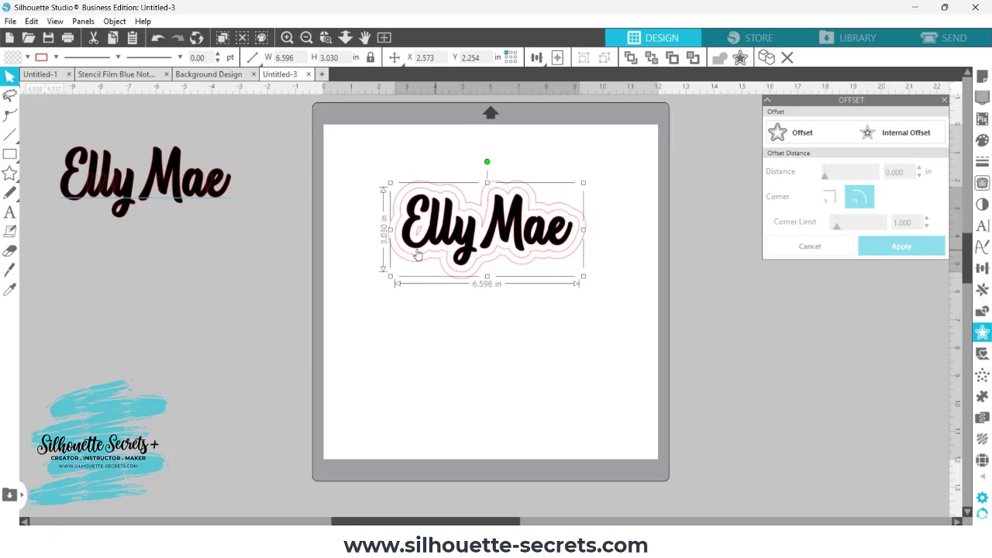
pyautogui.click(27, 56)
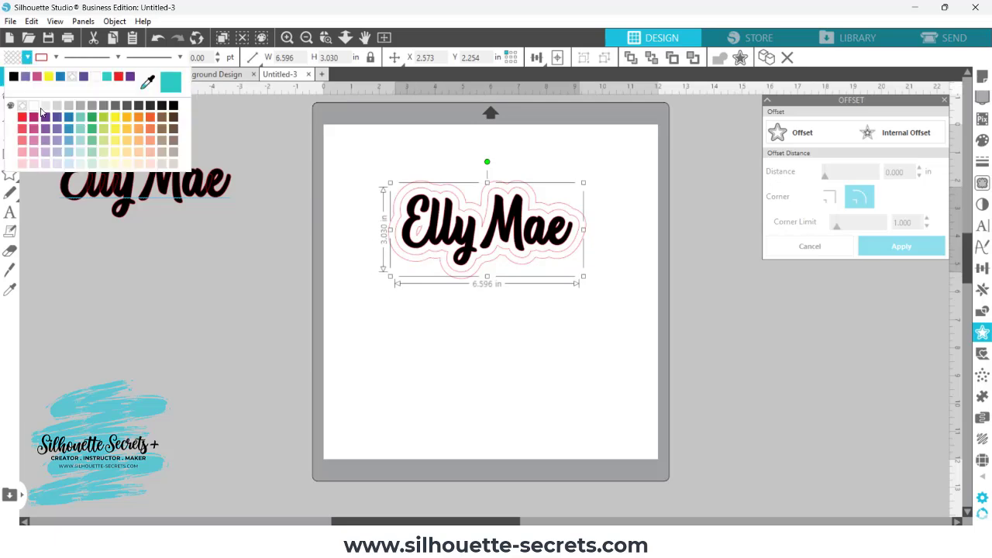
pyautogui.click(47, 118)
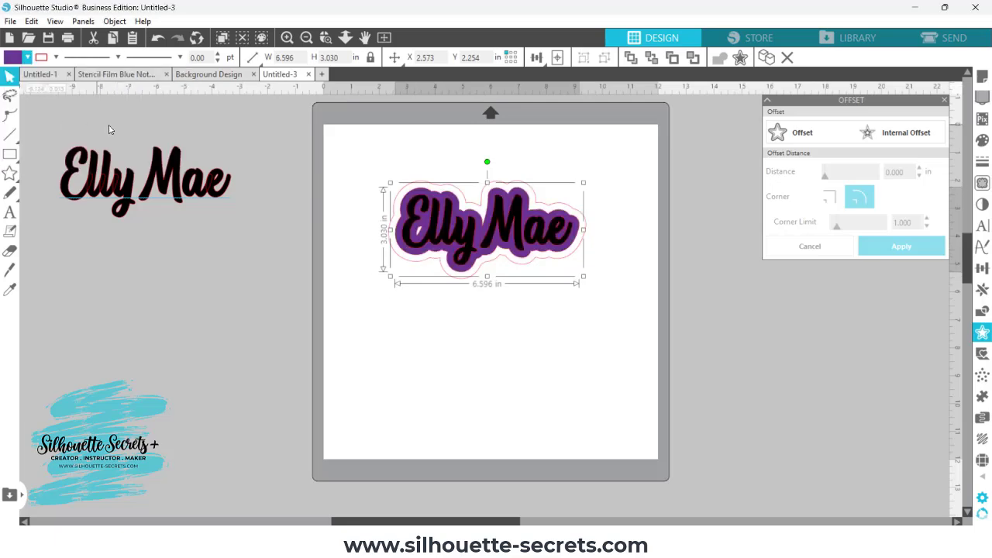
# Fill the outer offset shape with light teal.
pyautogui.click(403, 198)
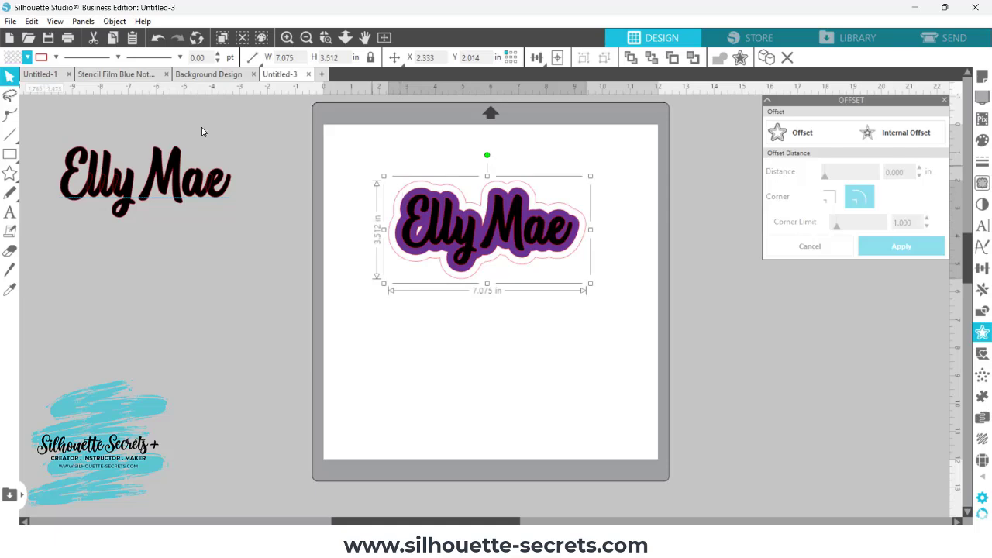
pyautogui.click(27, 57)
pyautogui.click(37, 77)
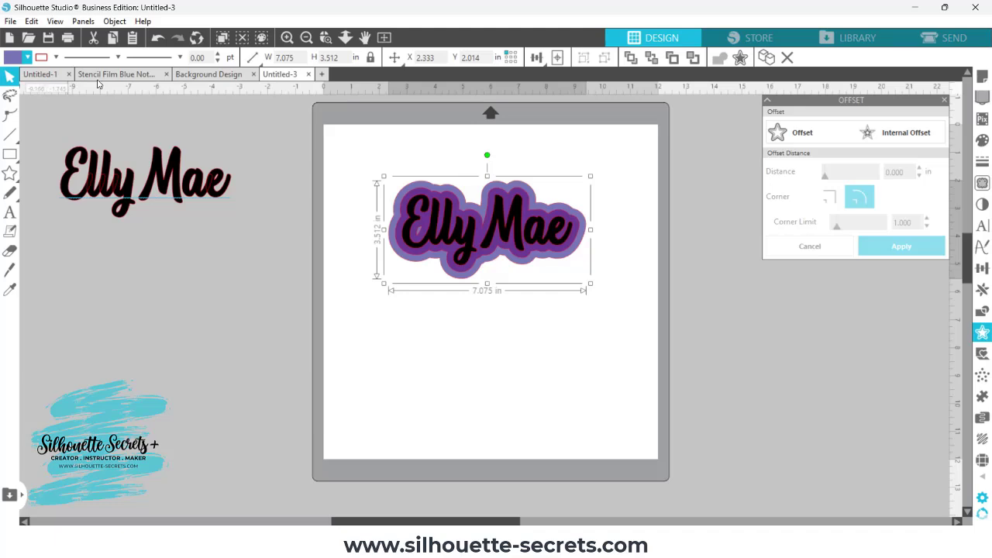
pyautogui.click(27, 57)
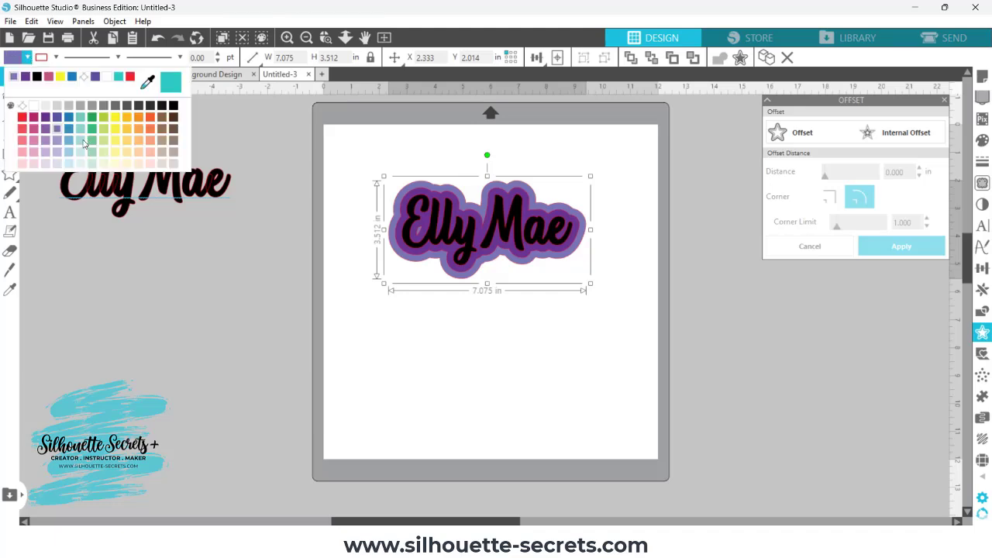
pyautogui.click(84, 143)
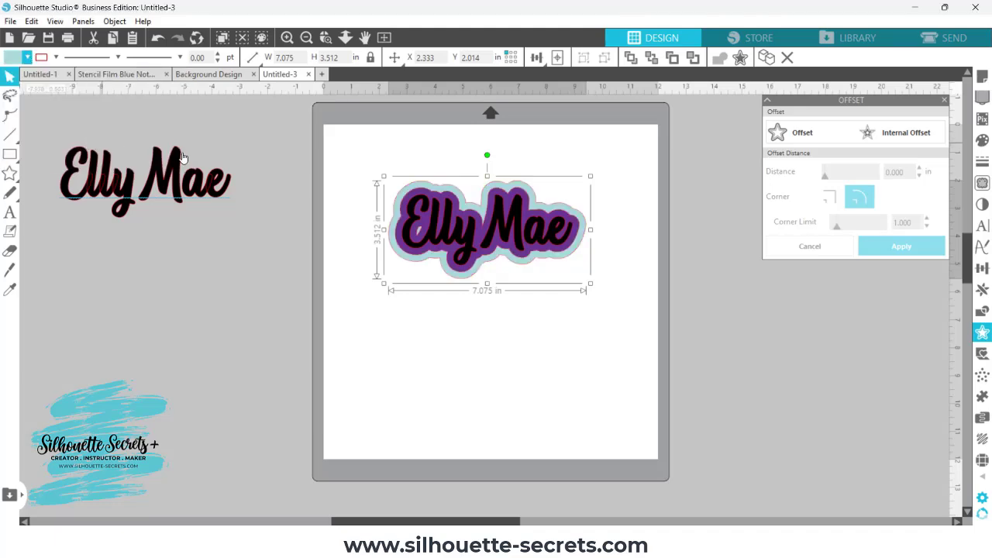
# Make a compound path from the inner and outer offsets and fill it with blue.
pyautogui.keyDown('shift'); pyautogui.click(402, 204); pyautogui.keyUp('shift')
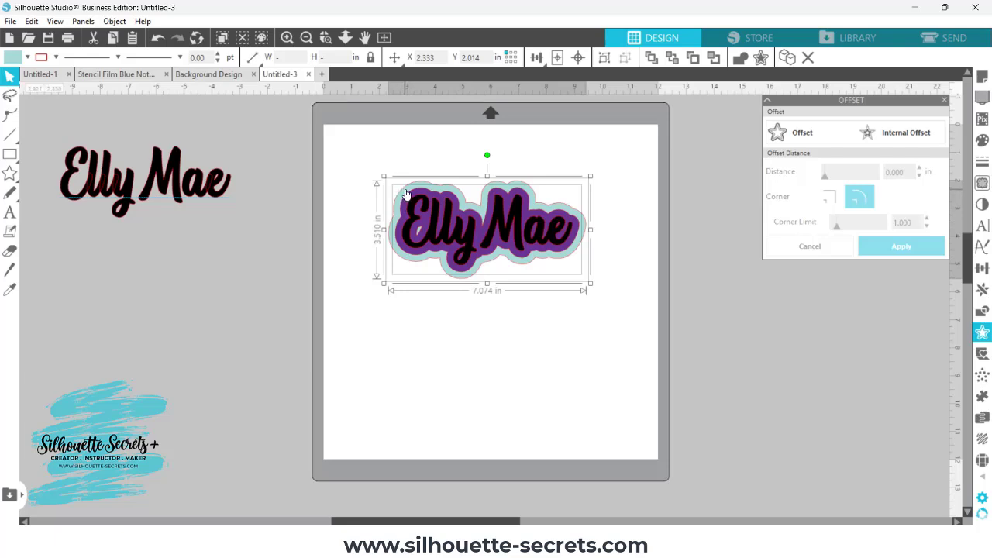
pyautogui.rightClick(406, 193)
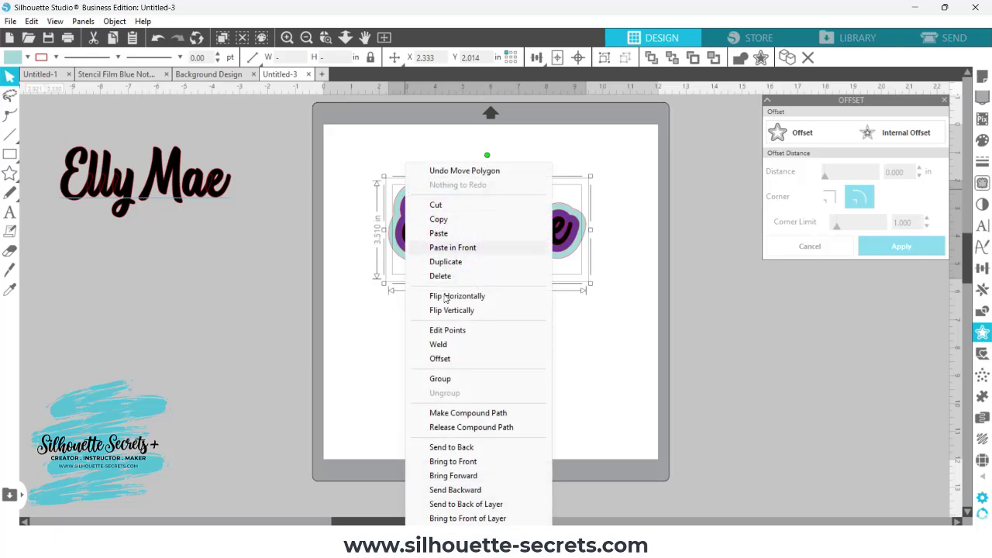
pyautogui.click(469, 413)
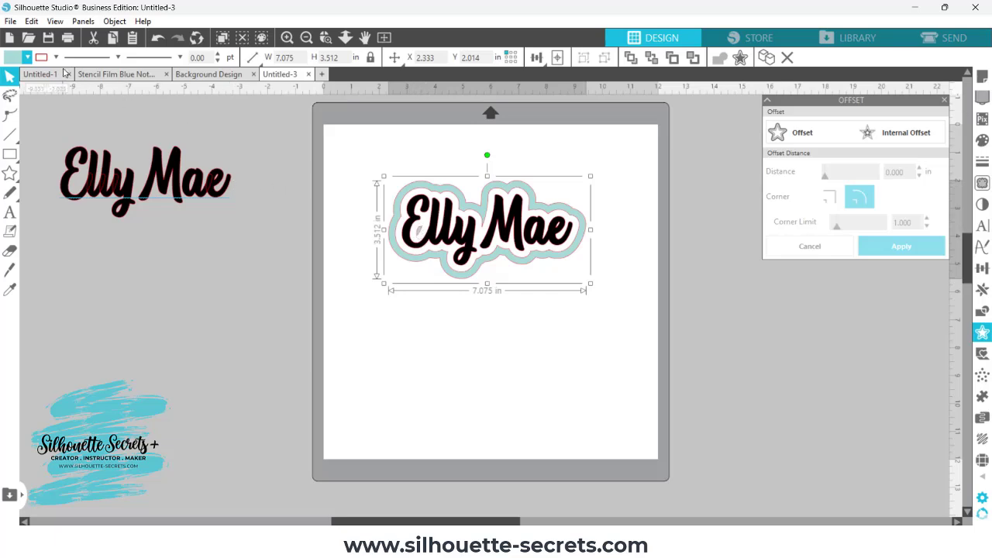
pyautogui.click(29, 57)
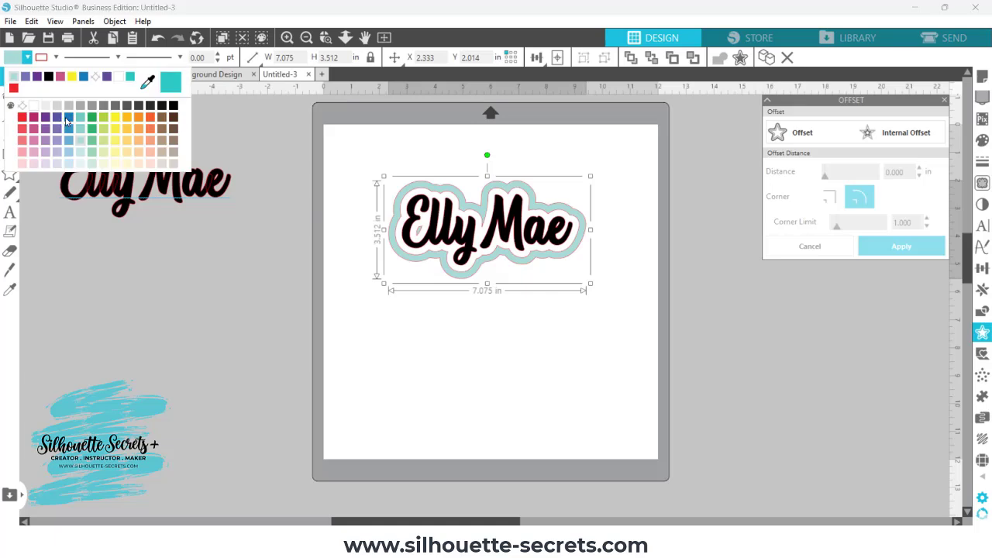
pyautogui.click(66, 122)
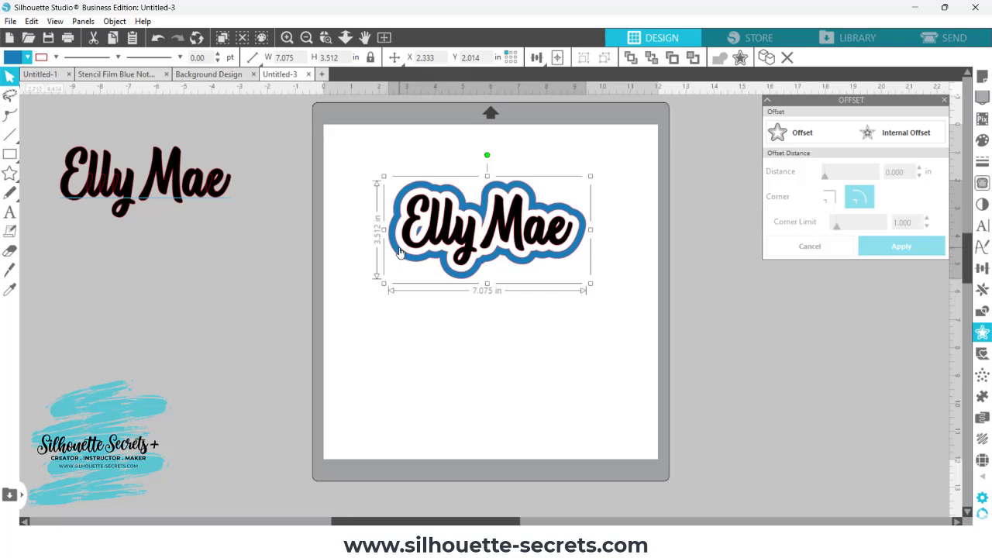
# Place one copy of the blue outline off the mat below the spare lettering and another about 0.2 in below the original.
pyautogui.moveTo(400, 252); pyautogui.dragTo(60, 302)
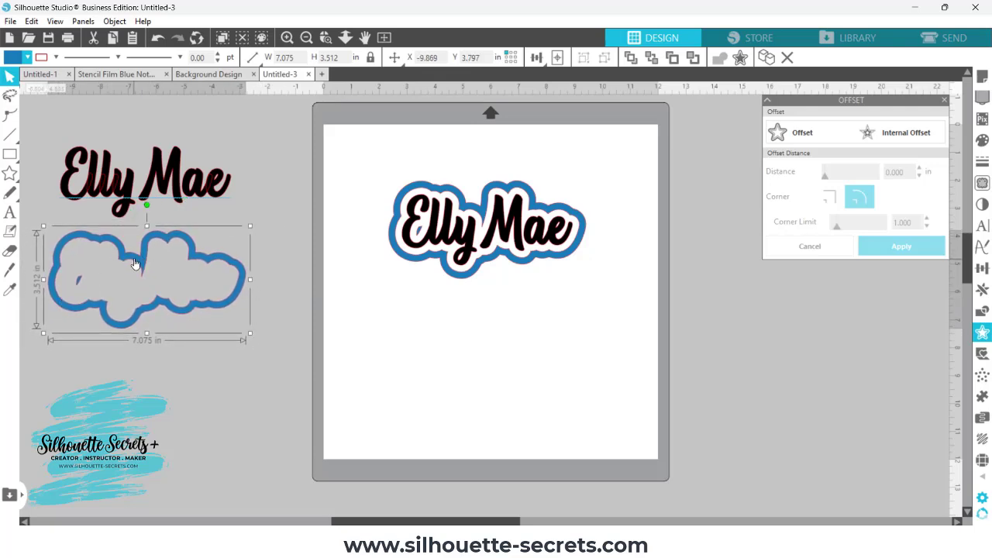
pyautogui.click(392, 234)
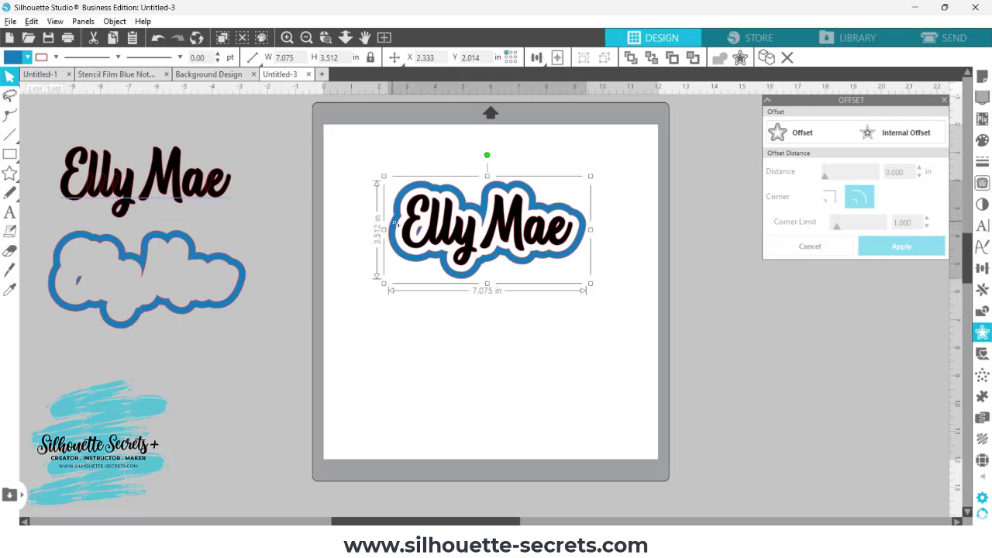
pyautogui.moveTo(397, 224); pyautogui.dragTo(396, 232)
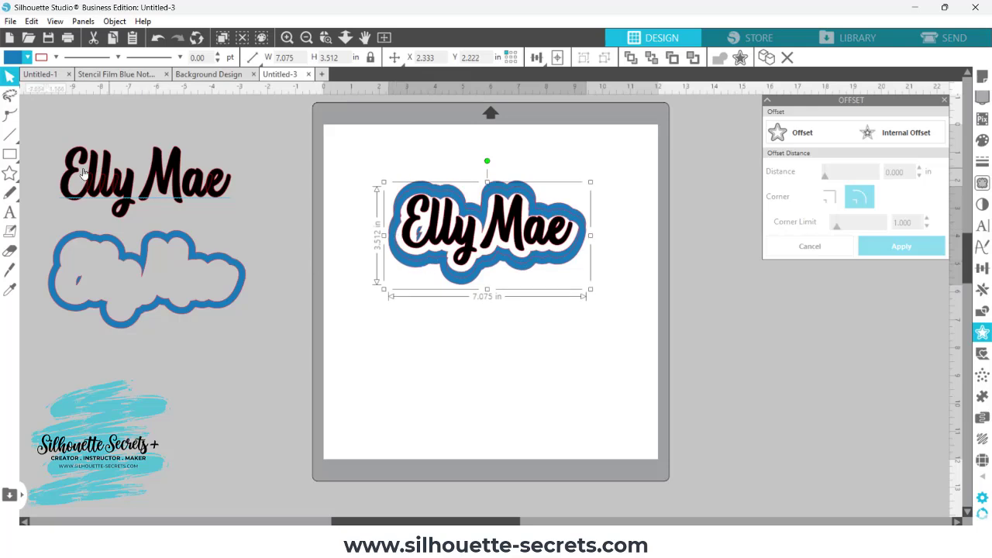
# Fill the lowered copy of the outline with yellow and send it to the back of the design.
pyautogui.click(26, 59)
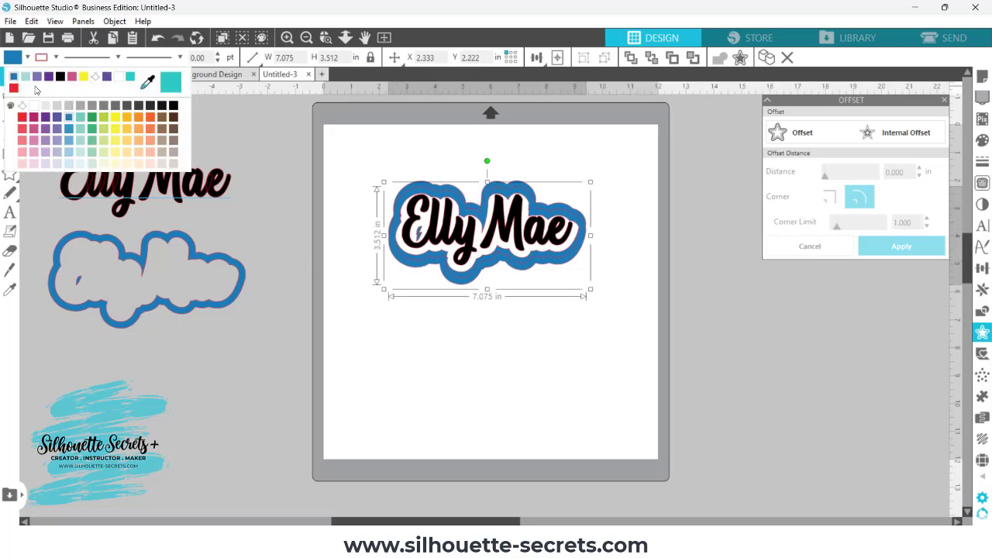
pyautogui.click(114, 133)
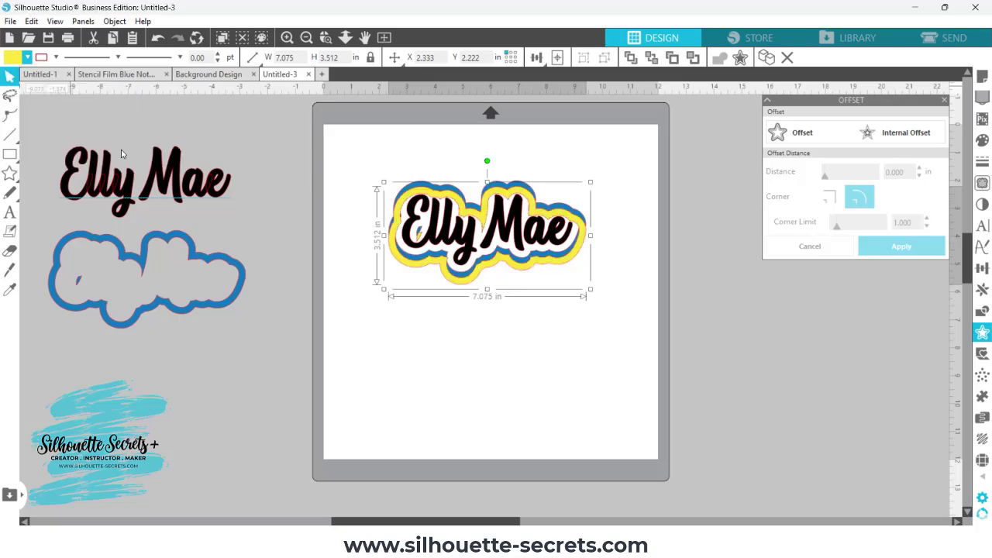
pyautogui.rightClick(423, 268)
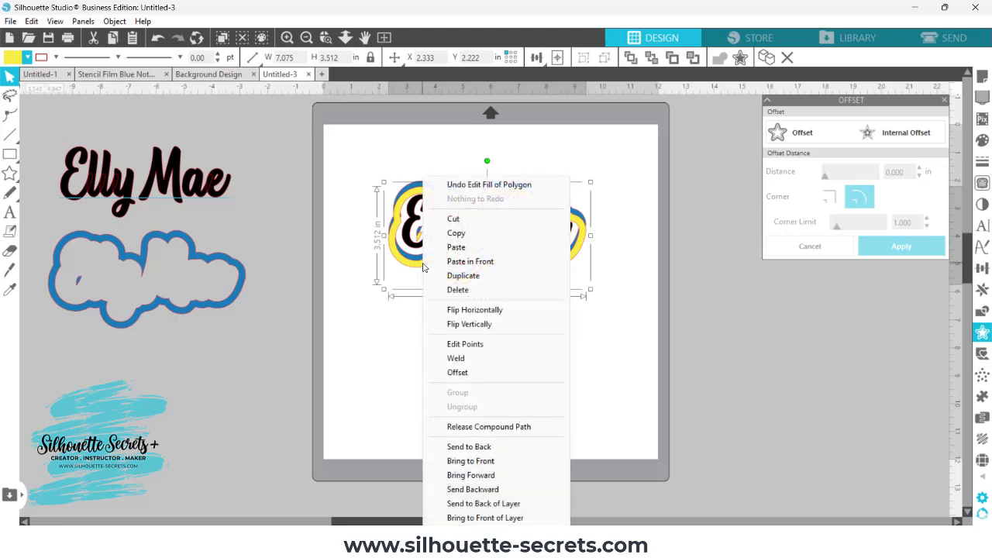
pyautogui.click(481, 448)
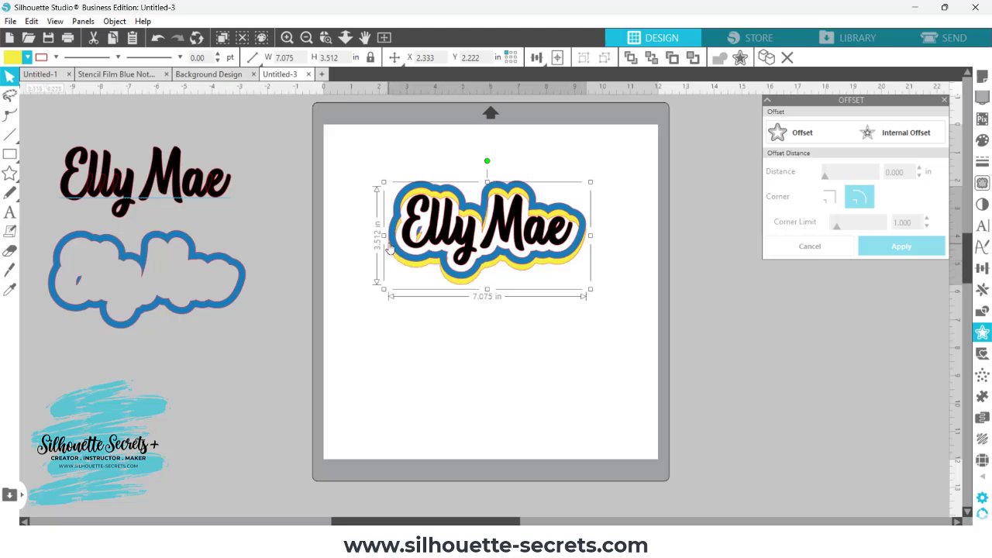
# Apply Subtract All to the blue and yellow outlines and move the leftover yellow pieces below the name design.
pyautogui.click(571, 258)
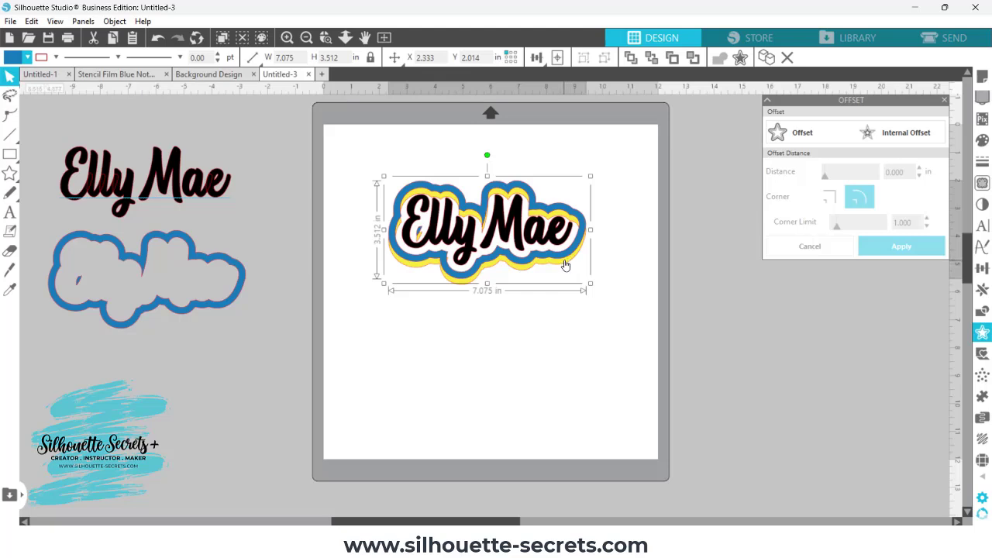
pyautogui.click(566, 264)
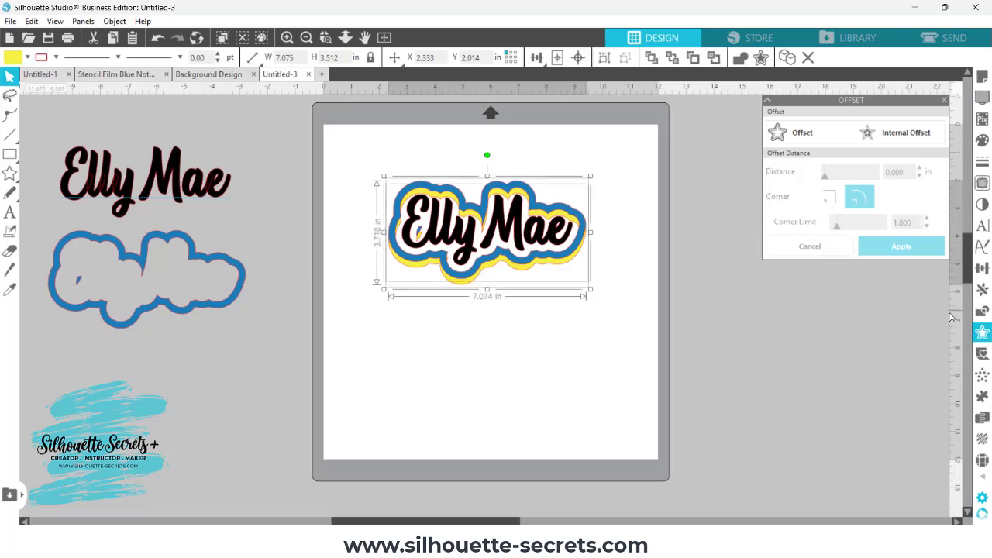
pyautogui.click(982, 312)
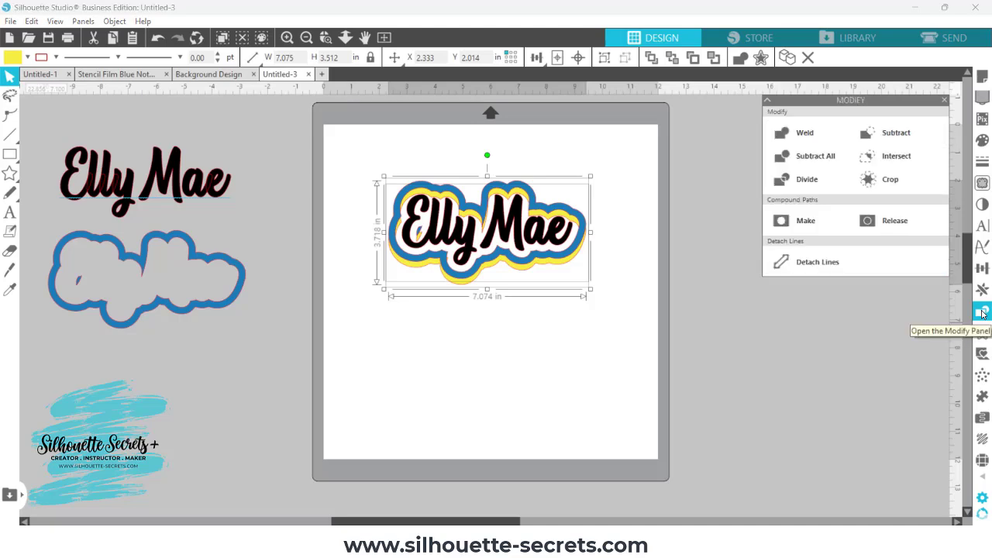
pyautogui.click(818, 159)
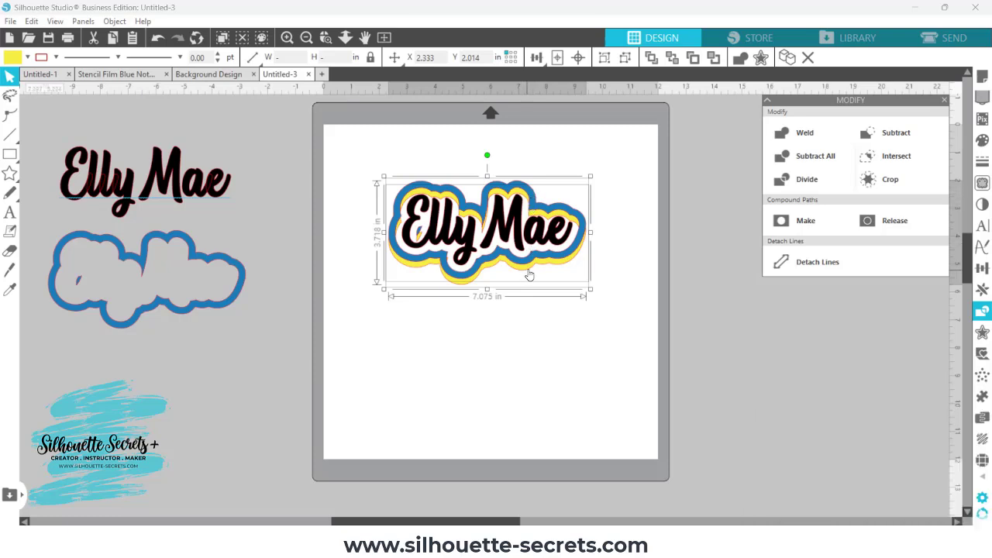
pyautogui.click(550, 291)
pyautogui.moveTo(521, 274); pyautogui.dragTo(521, 374)
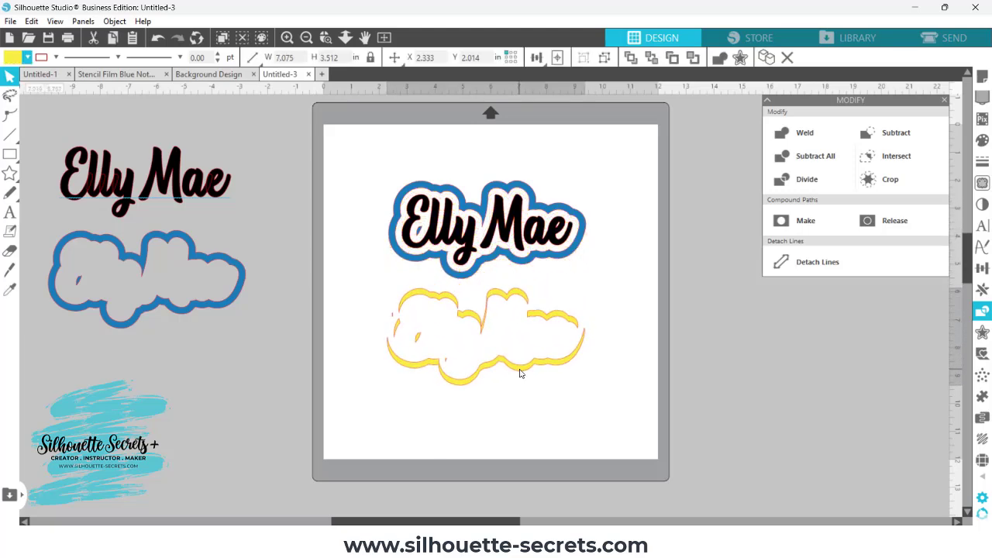
# Release the compound path of the leftover yellow pieces and ungroup them into separate shapes.
pyautogui.click(520, 373)
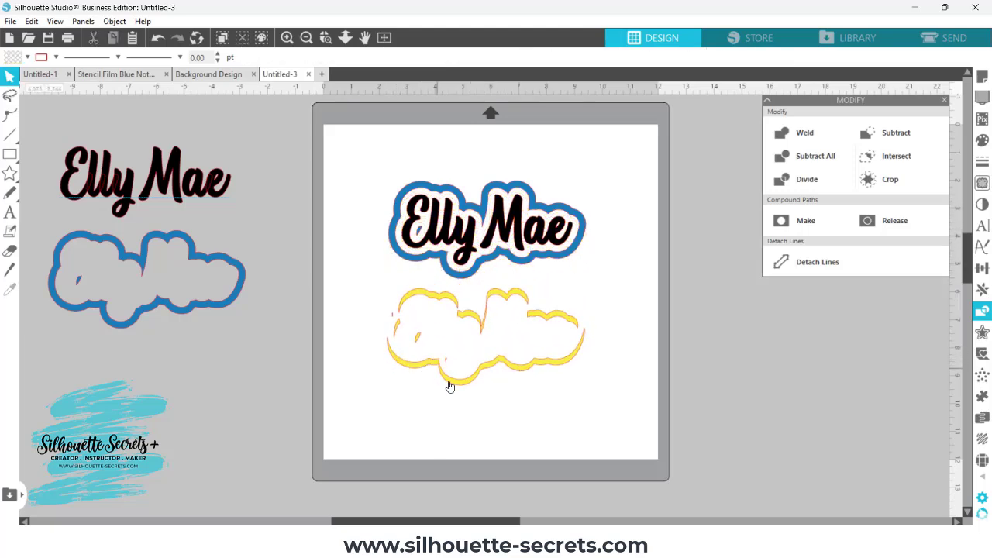
pyautogui.rightClick(515, 295)
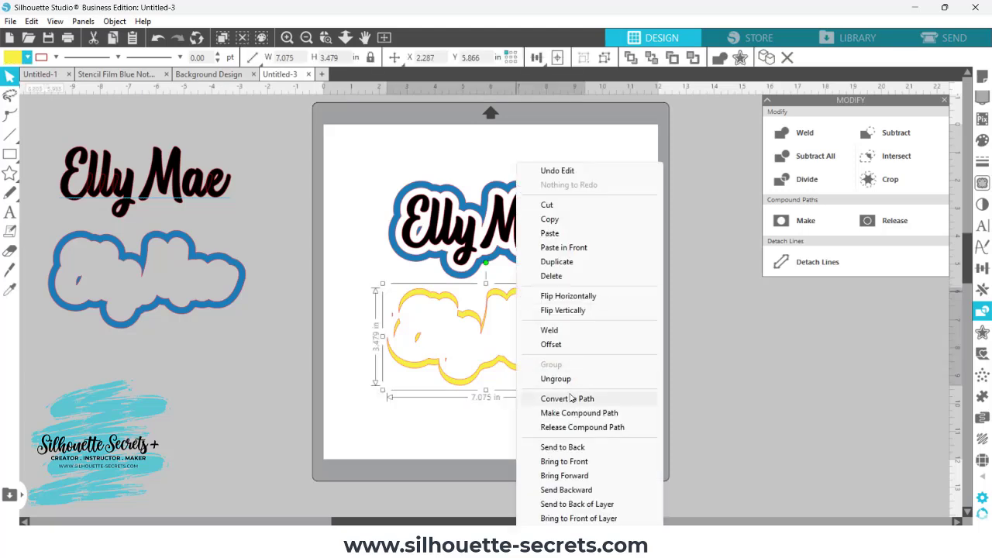
pyautogui.click(574, 428)
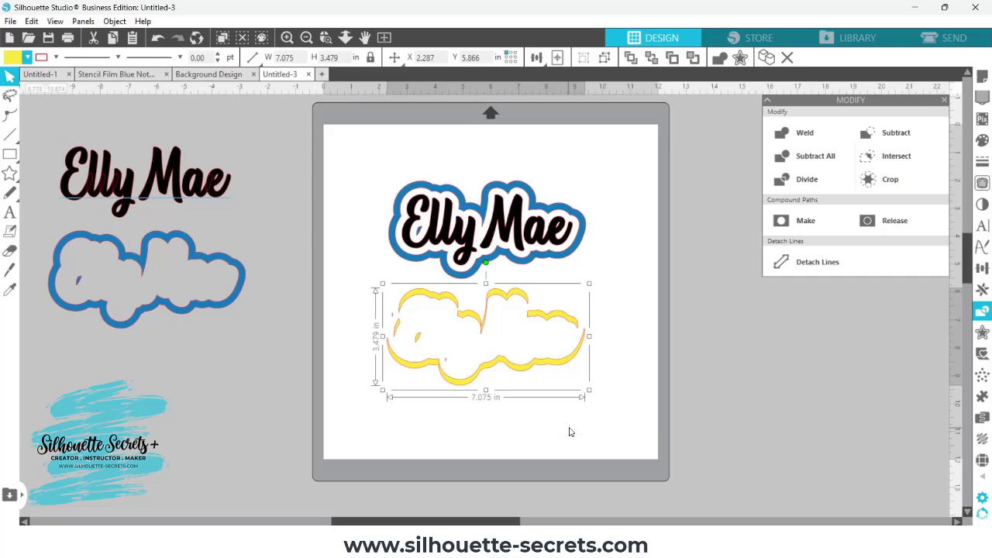
pyautogui.rightClick(555, 320)
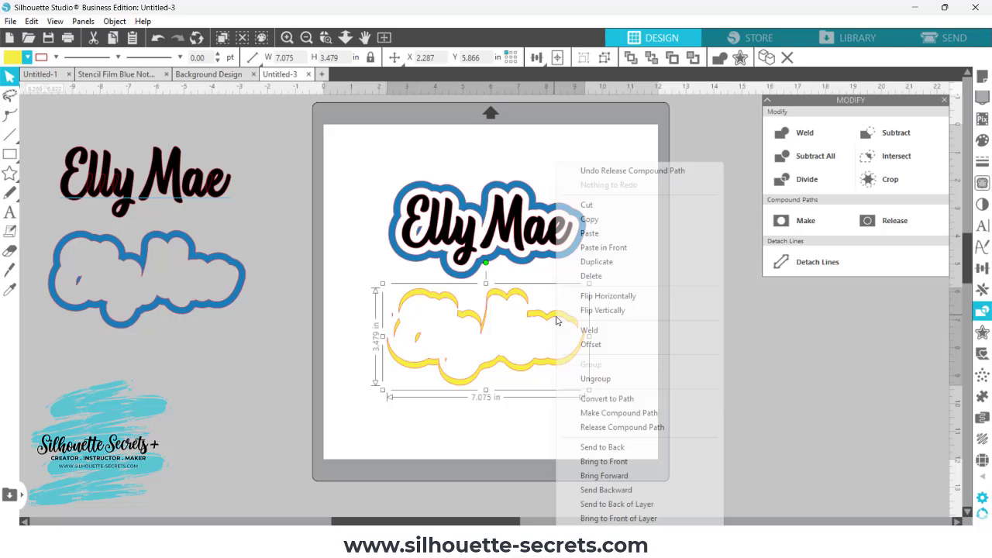
pyautogui.click(601, 380)
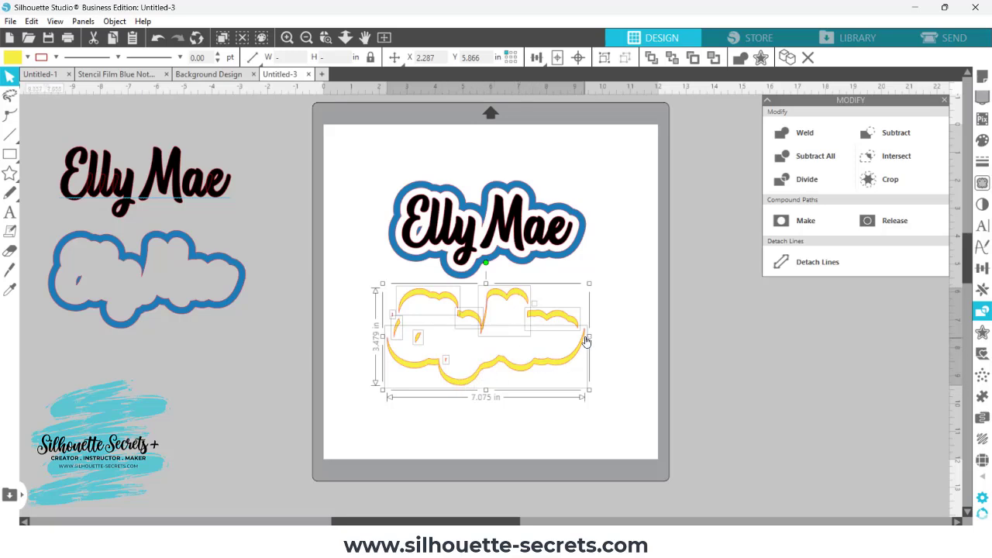
# Delete all yellow pieces except the long lower strip and move that strip back against the blue outline's lower edge.
pyautogui.keyDown('shift'); pyautogui.click(486, 372); pyautogui.keyUp('shift')
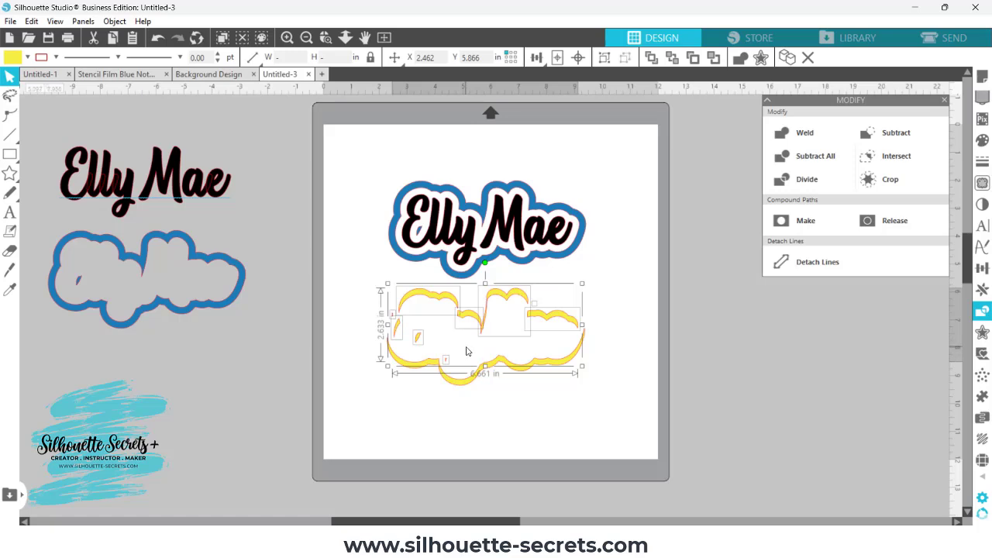
pyautogui.press('Delete')
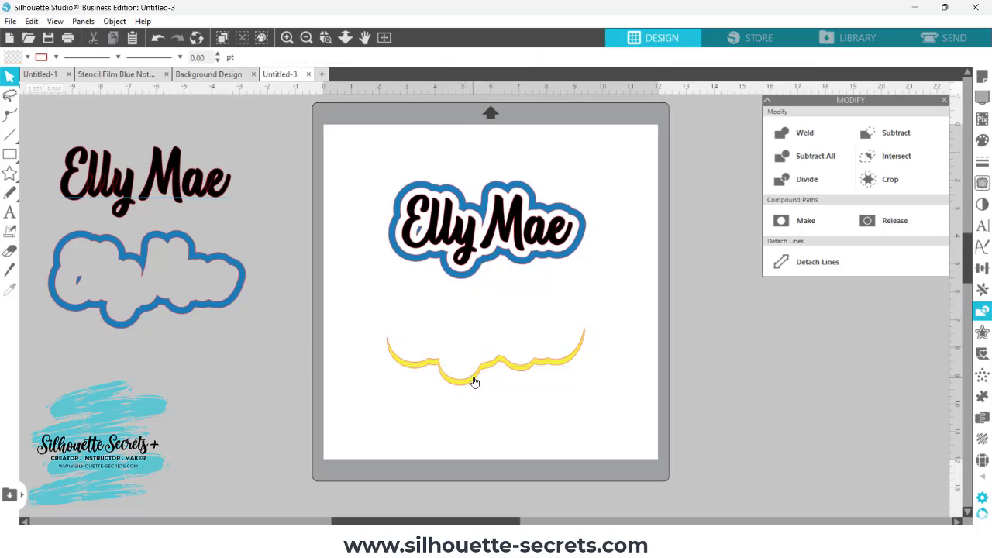
pyautogui.moveTo(475, 381); pyautogui.dragTo(477, 280)
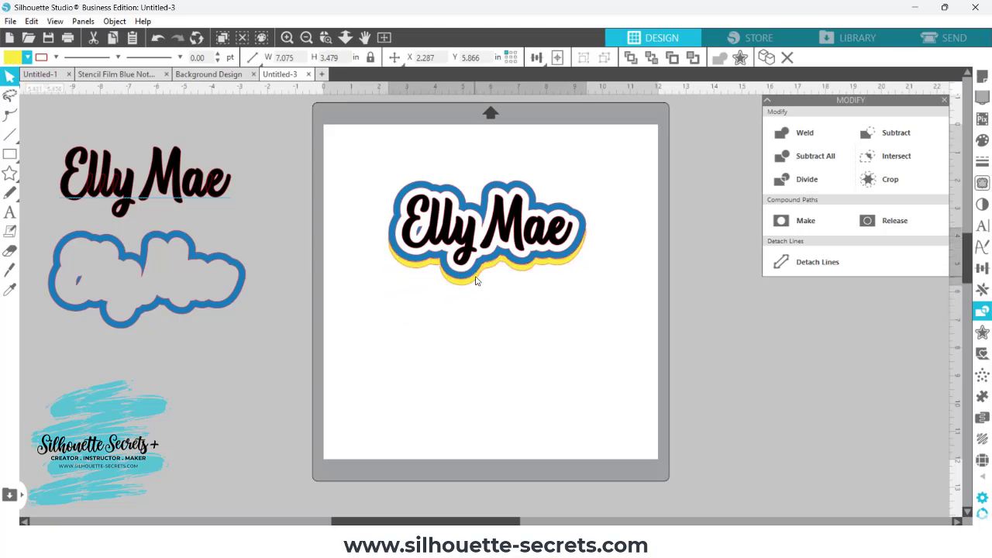
pyautogui.click(473, 280)
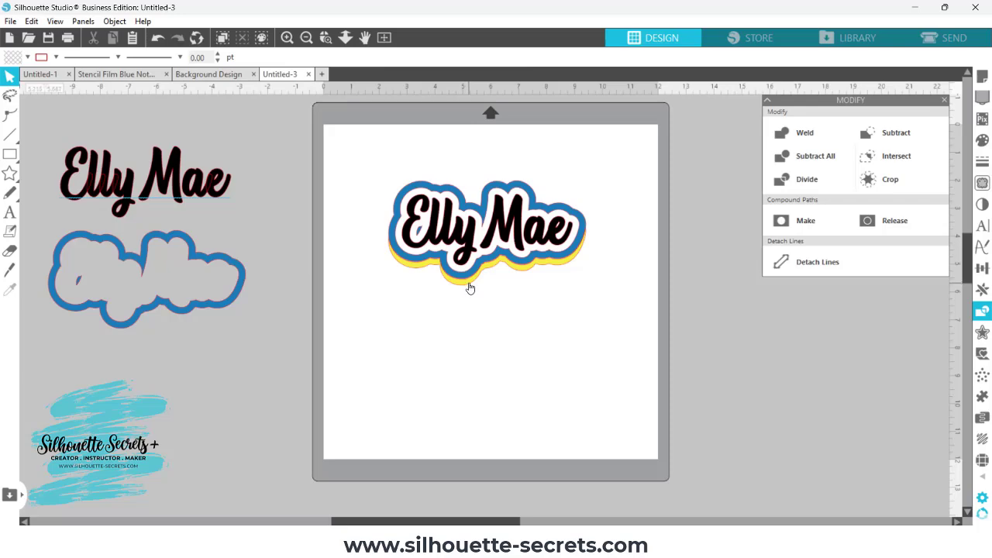
# Place a copy of the yellow strip about 0.2 in below it and fill the copy with purple.
pyautogui.click(326, 38)
pyautogui.moveTo(365, 151); pyautogui.dragTo(618, 330)
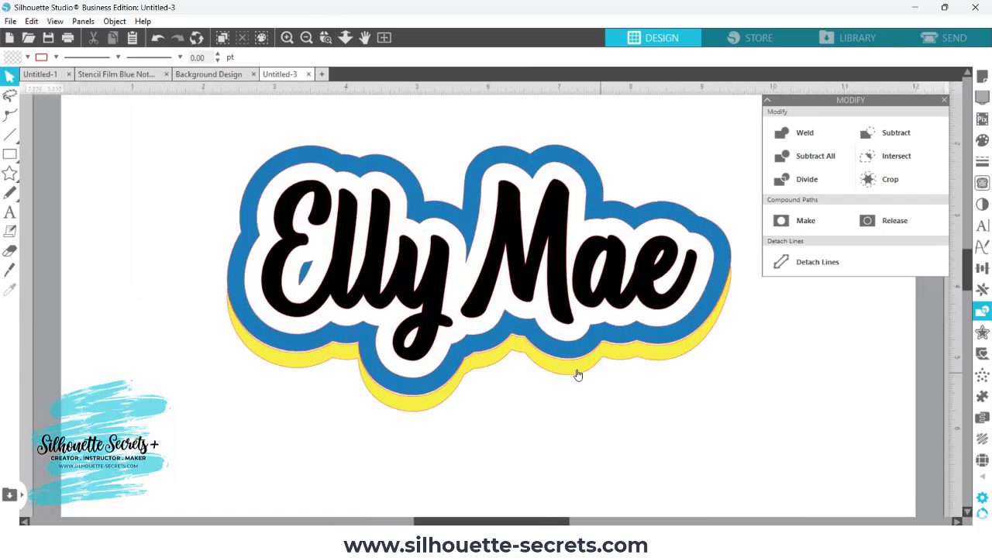
pyautogui.click(576, 372)
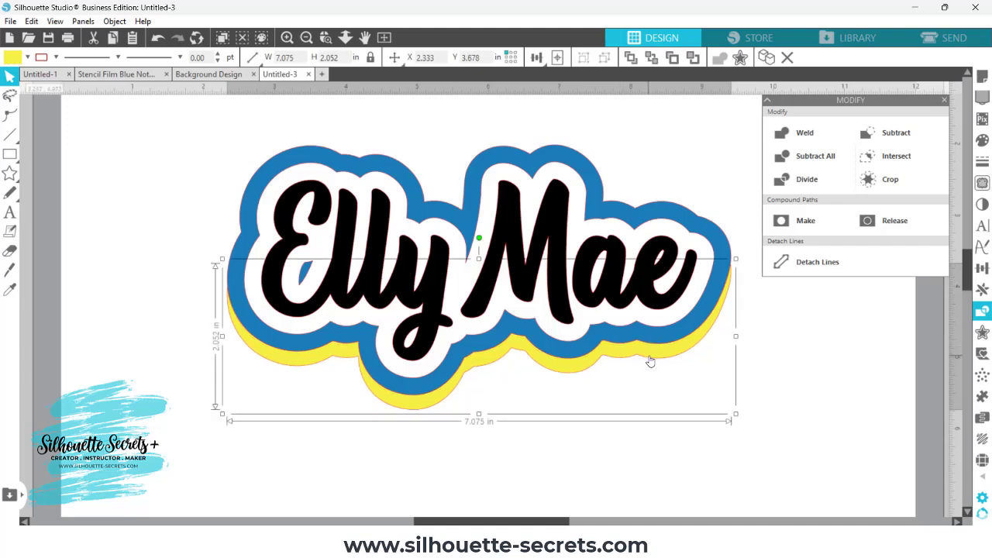
pyautogui.moveTo(652, 355); pyautogui.dragTo(652, 369)
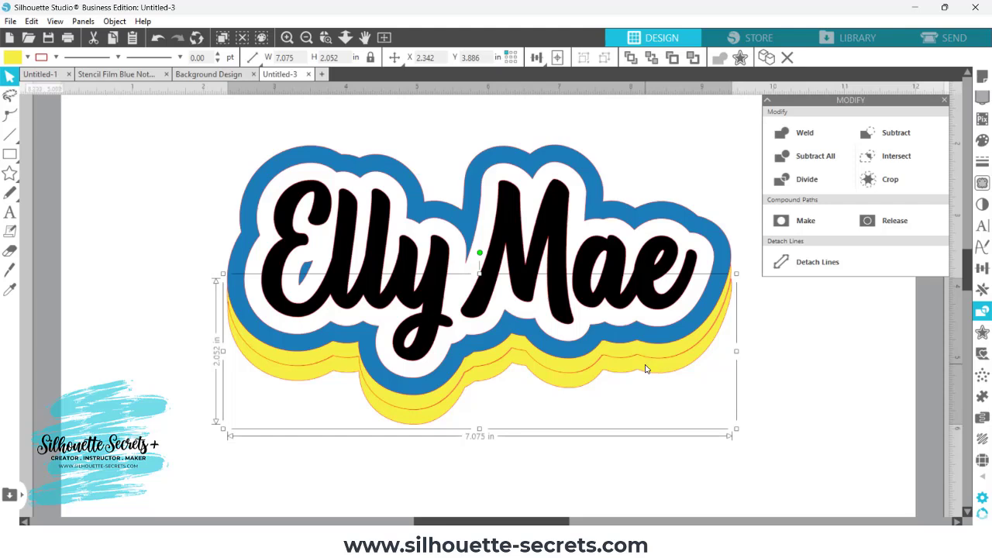
pyautogui.click(27, 57)
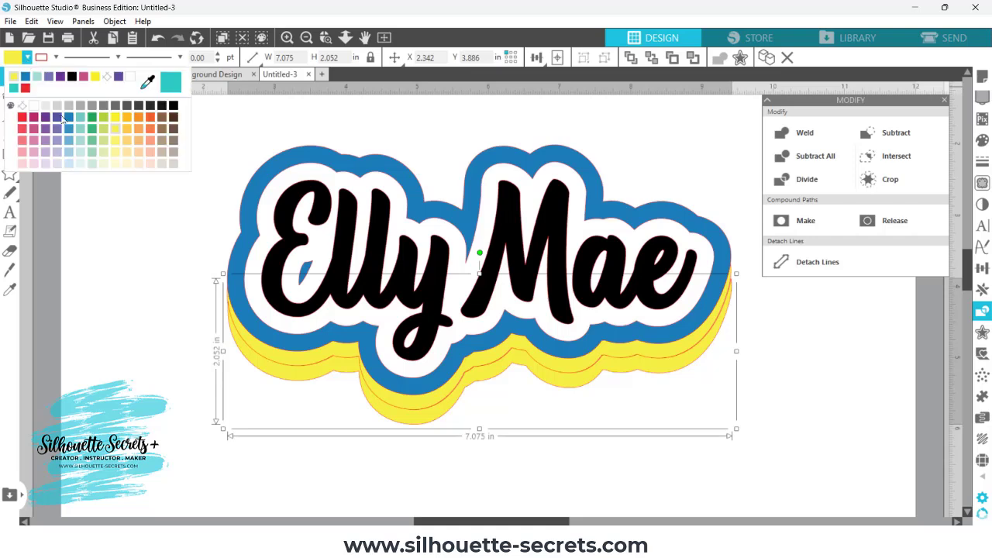
pyautogui.click(47, 135)
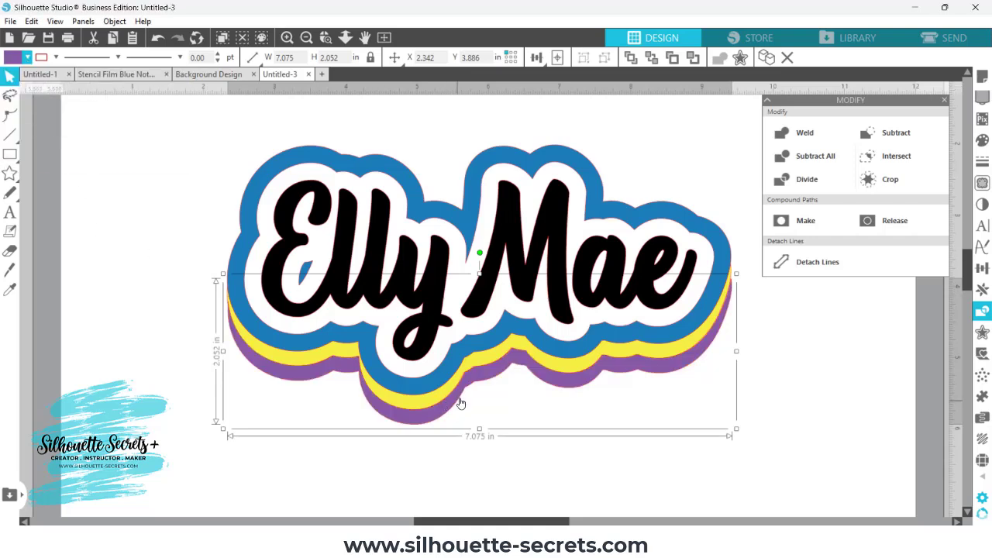
# Place a copy of the purple strip about 0.19 in below it and fill the copy with light green.
pyautogui.moveTo(460, 400); pyautogui.dragTo(460, 413)
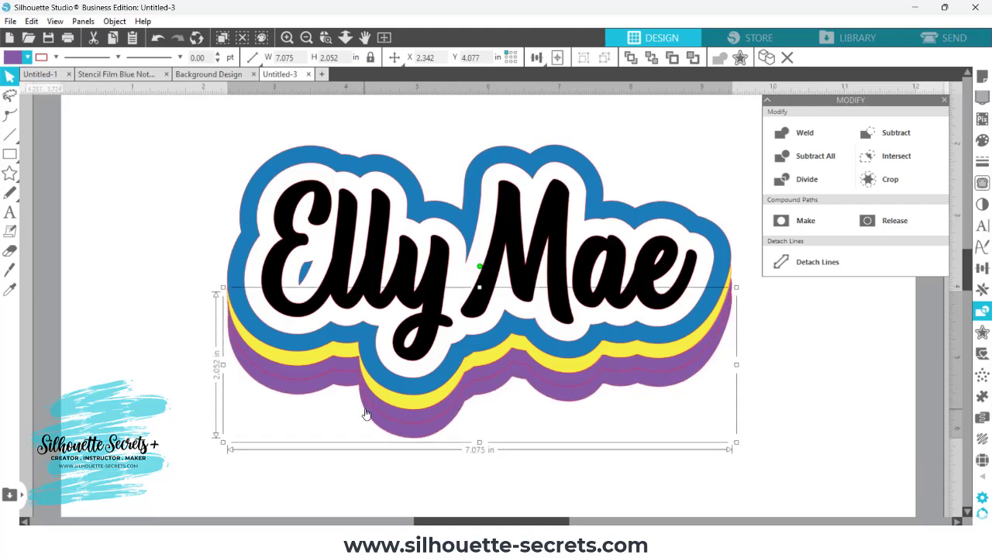
pyautogui.click(27, 58)
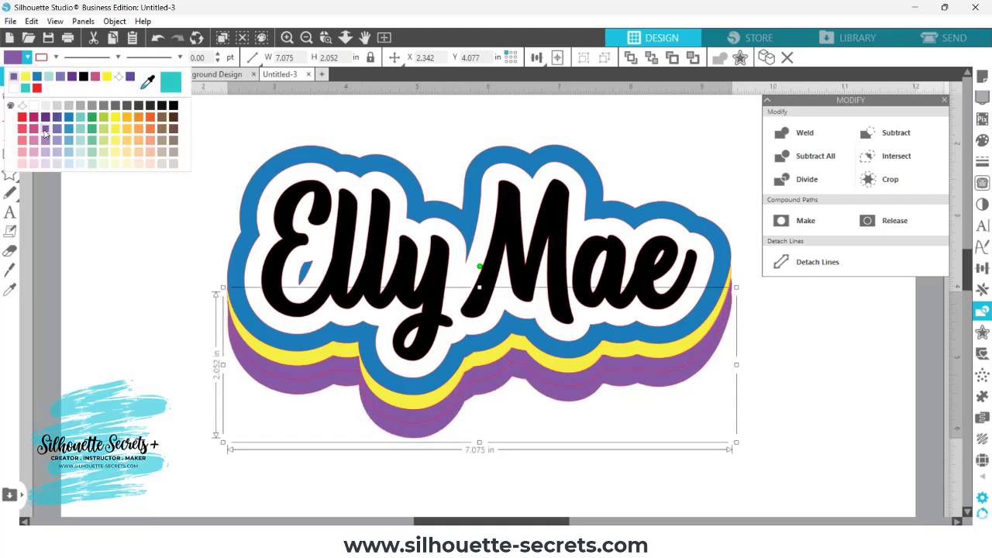
pyautogui.click(92, 142)
pyautogui.click(167, 223)
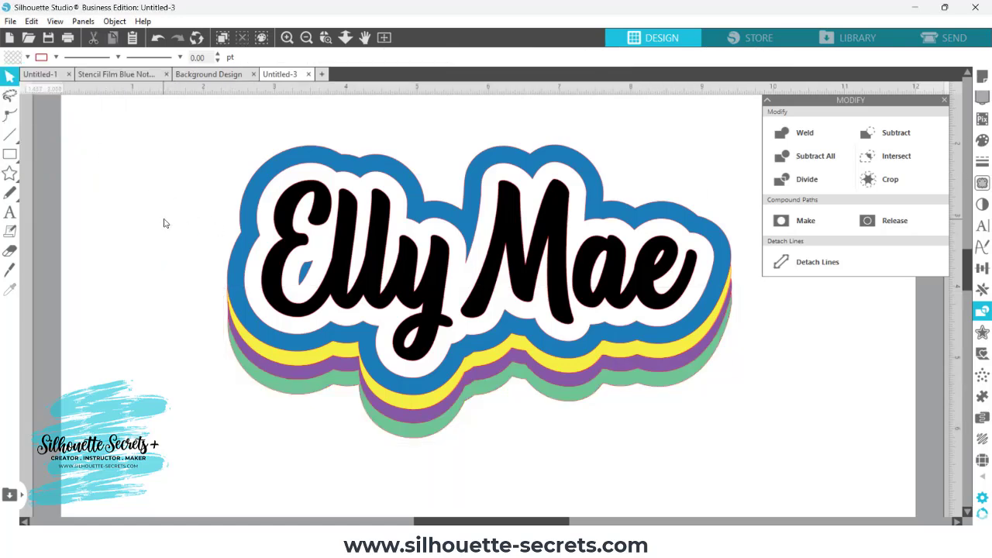
# Fill the blue compound-path outline around the name on the mat with red.
pyautogui.click(306, 37)
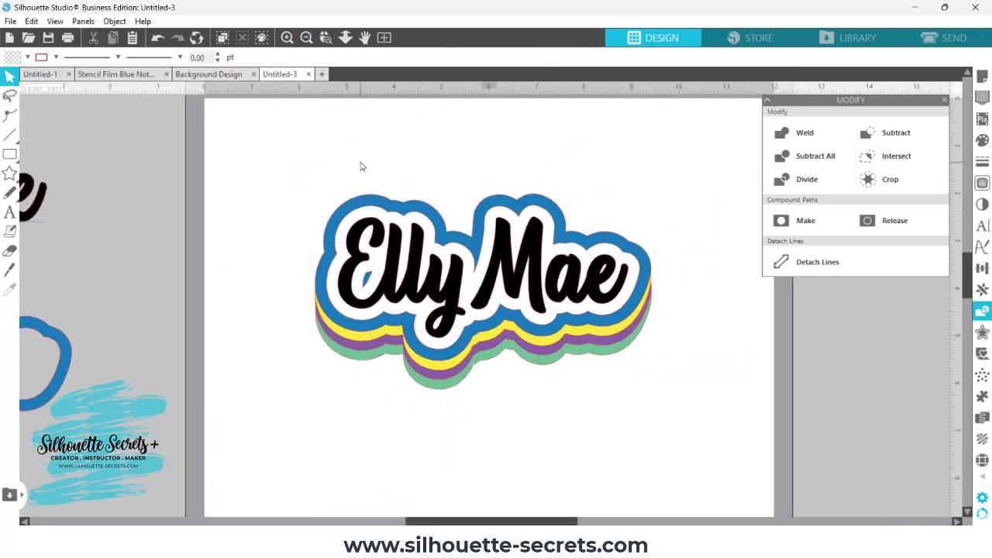
pyautogui.click(306, 37)
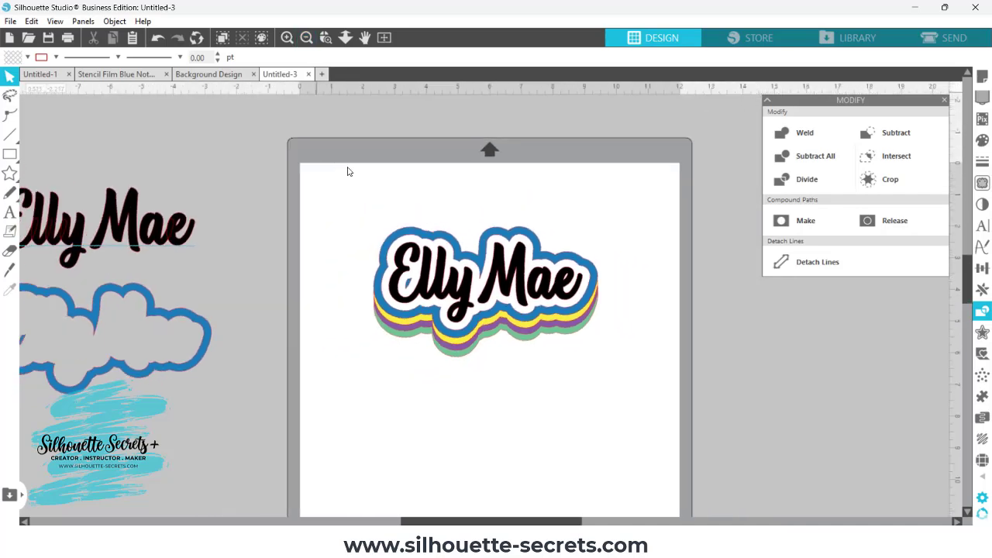
pyautogui.click(422, 241)
pyautogui.click(589, 456)
pyautogui.hotkey('ctrl', 'shift', 'o')
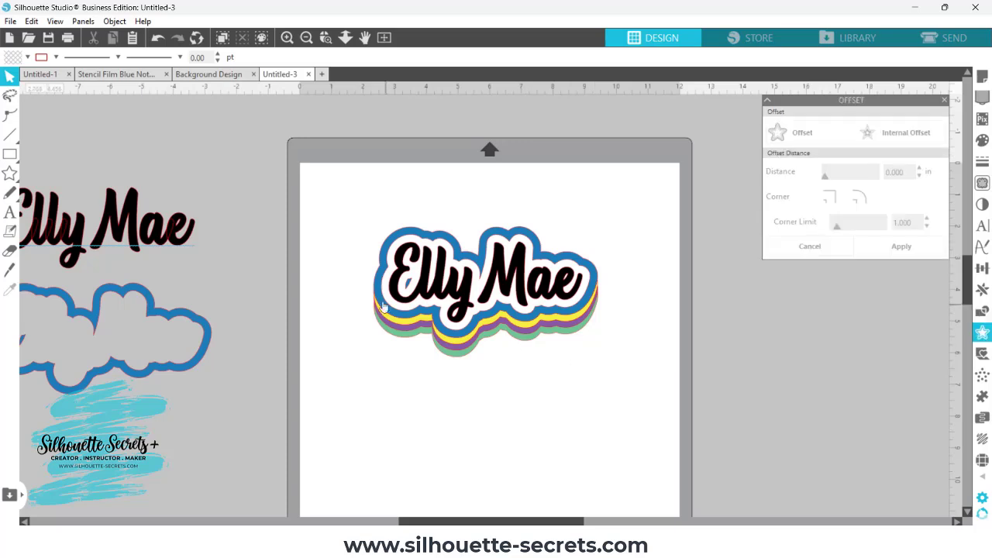
pyautogui.click(380, 295)
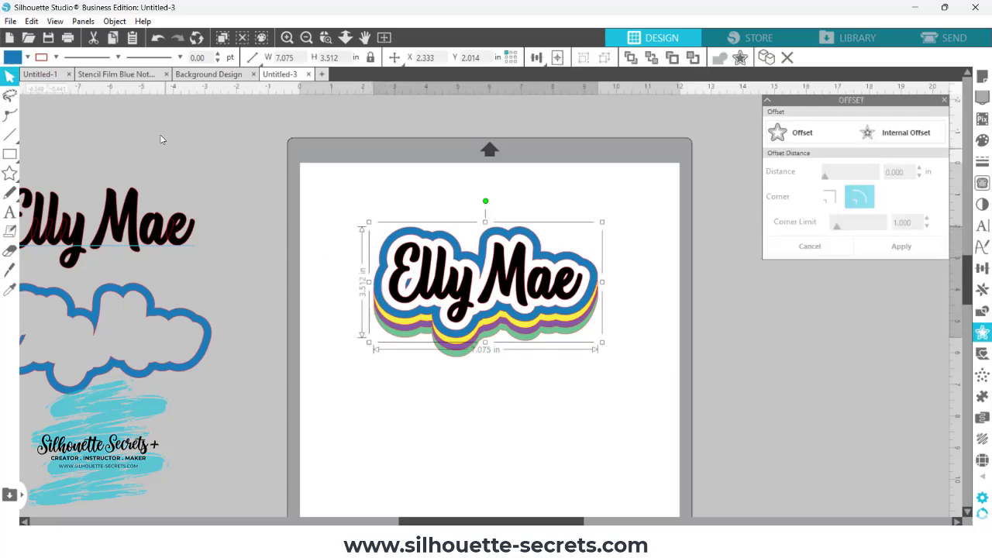
pyautogui.click(27, 57)
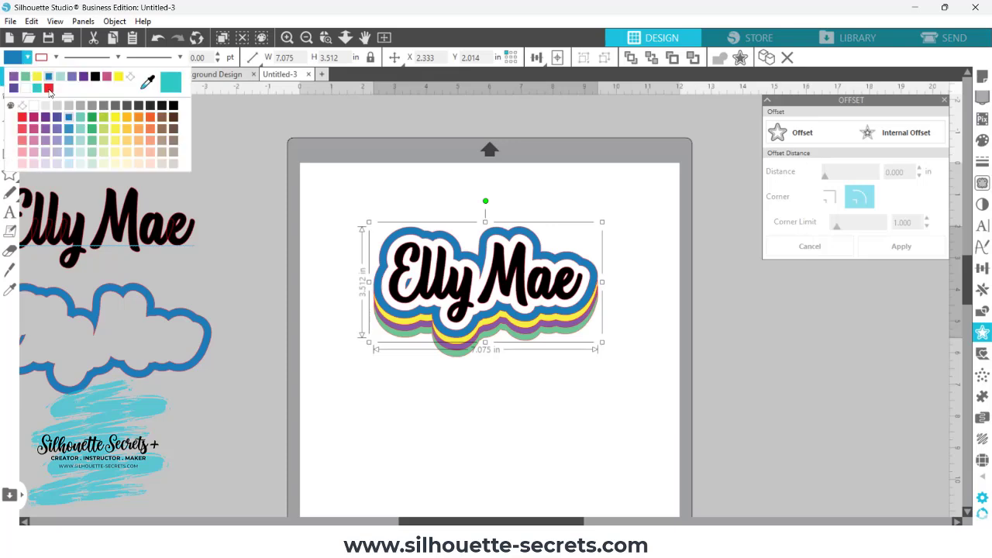
pyautogui.click(23, 118)
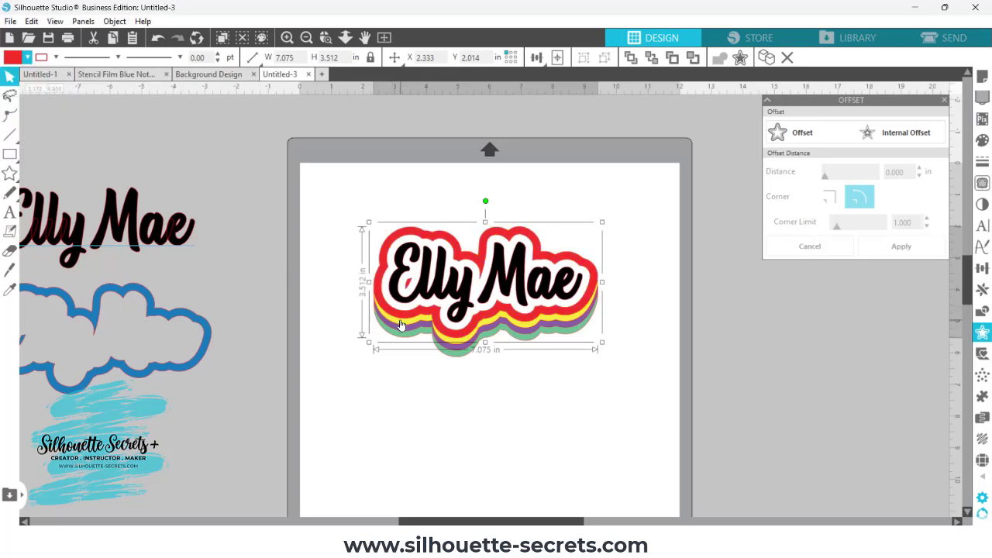
# Fill the yellow strip beneath the red outline with orange and the purple strip below it with yellow.
pyautogui.click(394, 320)
pyautogui.click(27, 58)
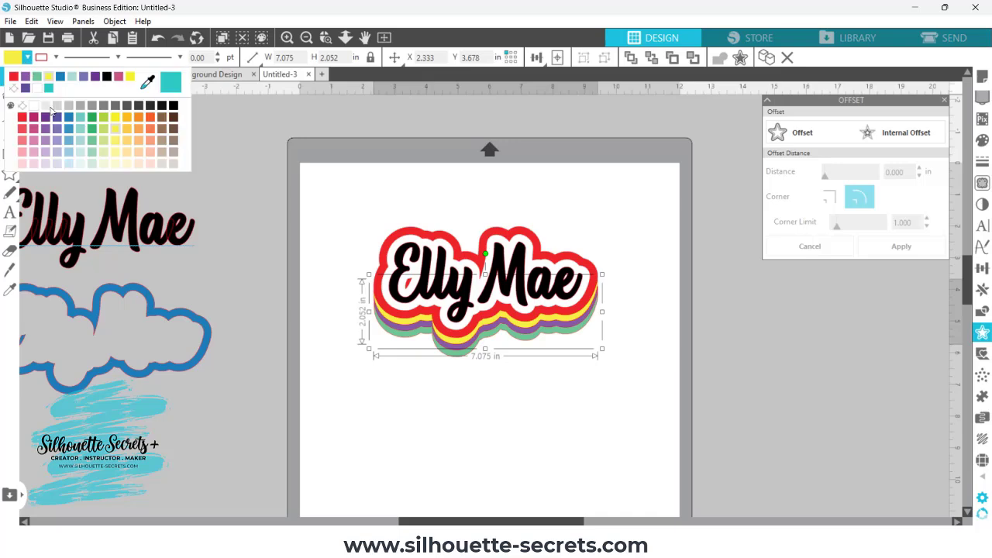
pyautogui.click(138, 118)
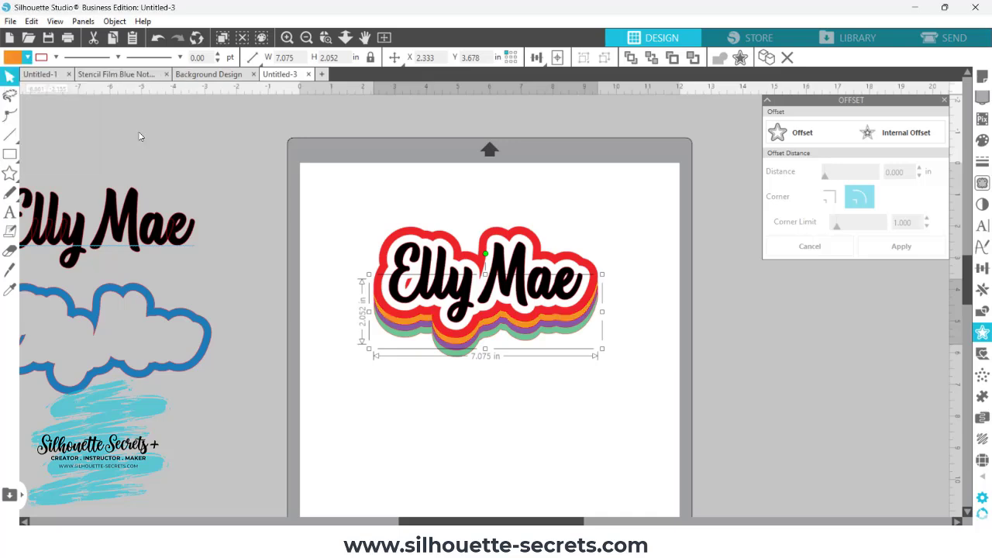
pyautogui.click(407, 333)
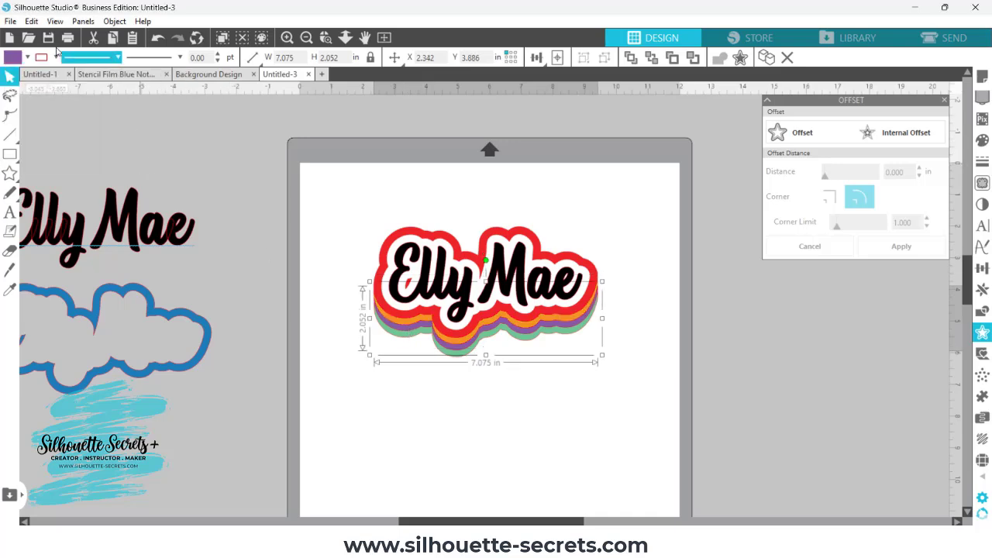
pyautogui.click(28, 58)
pyautogui.click(149, 118)
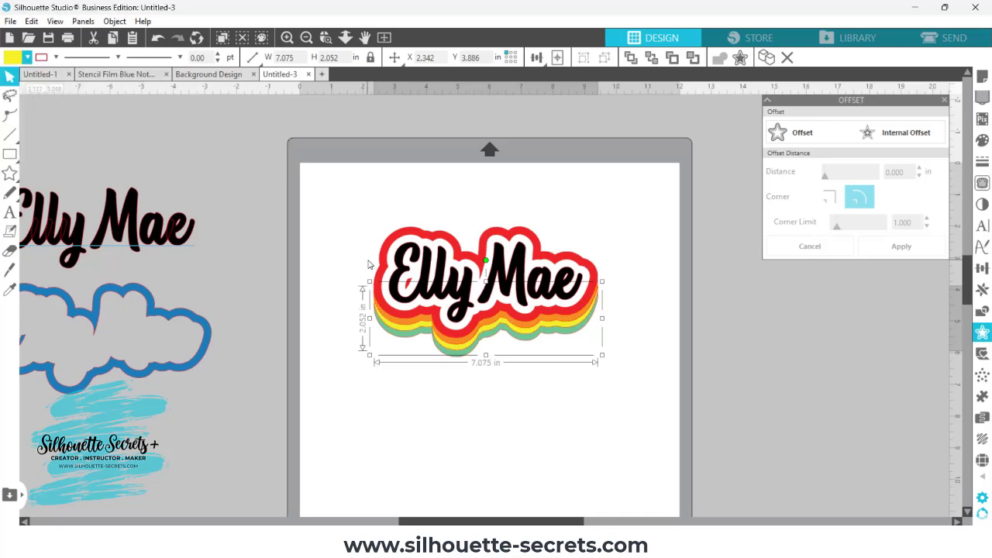
# Fill the lowest light green strip of the name design on the mat with a darker green.
pyautogui.click(411, 341)
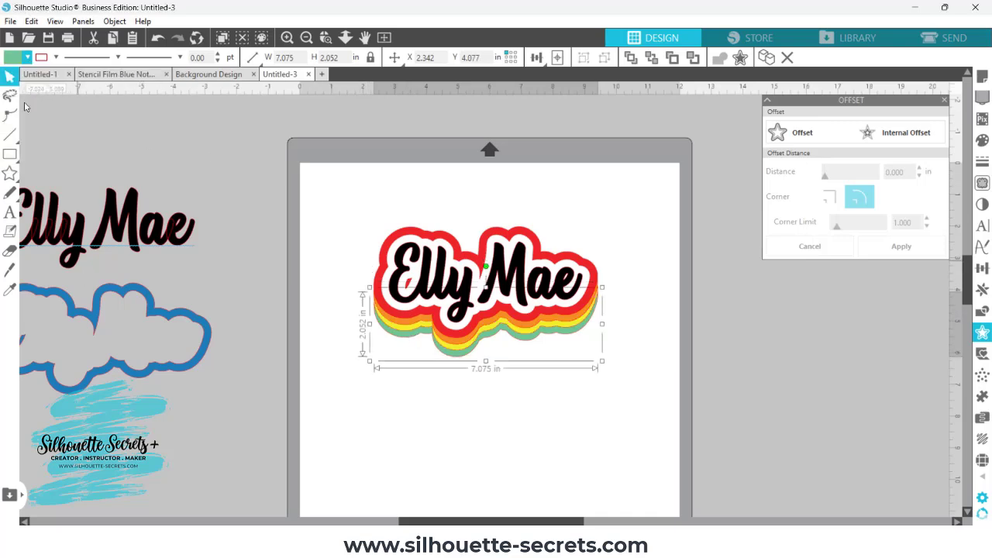
pyautogui.click(28, 57)
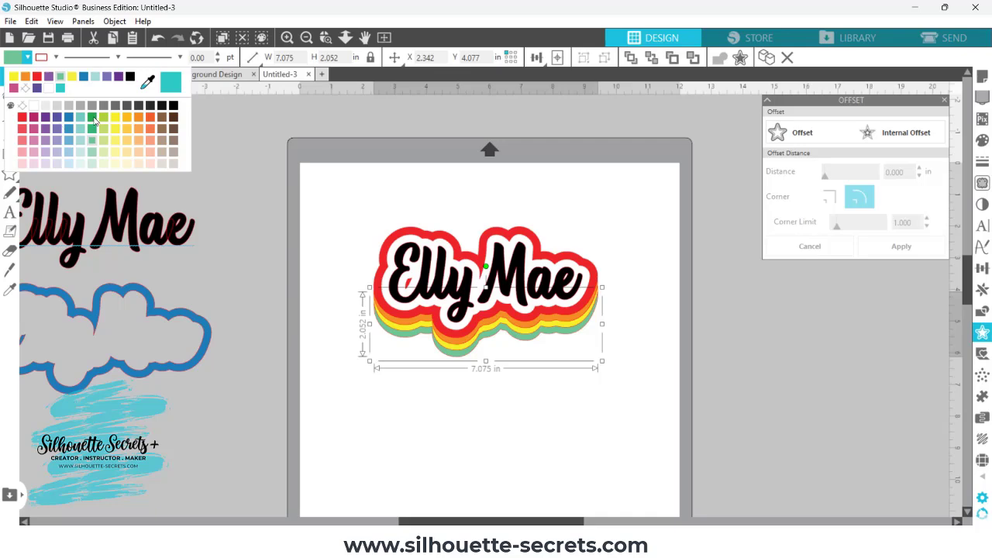
pyautogui.click(94, 120)
pyautogui.click(444, 176)
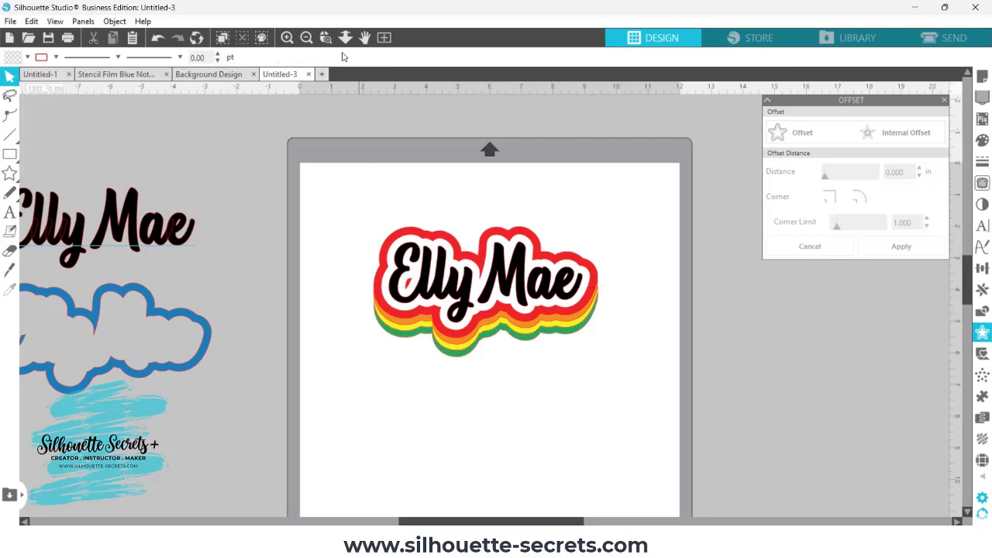
pyautogui.click(326, 37)
pyautogui.moveTo(348, 212); pyautogui.dragTo(638, 393)
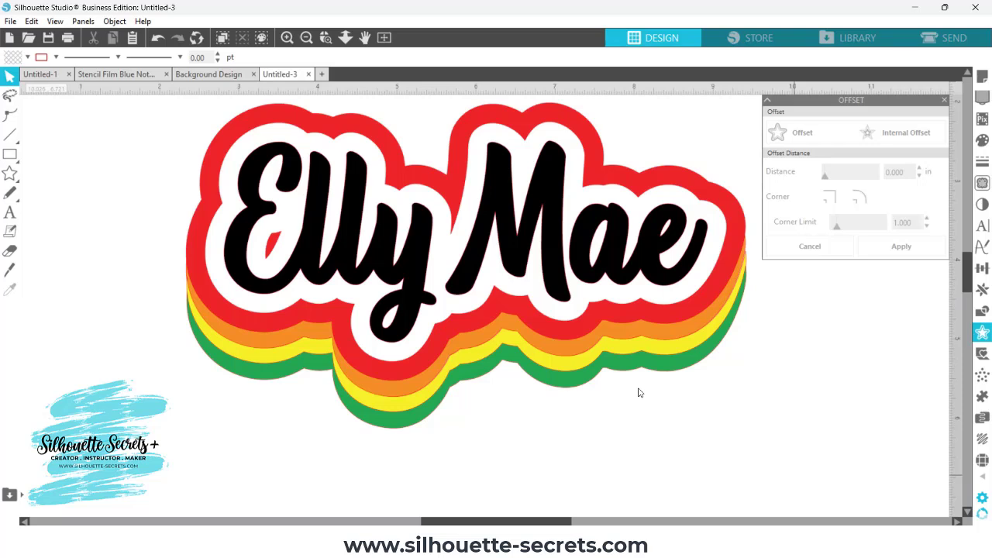